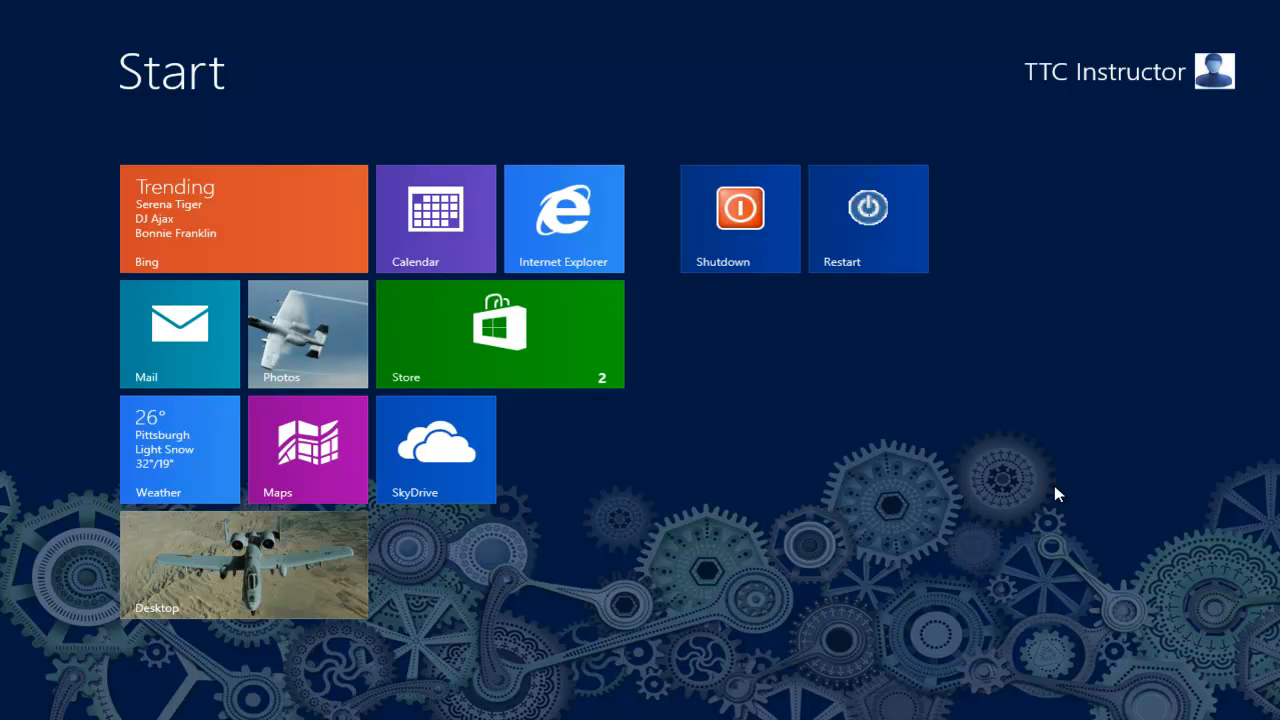
From the desktop's Control Panel, open Windows Firewall's advanced settings under System and Security and show the Outbound Rules.
click(246, 573)
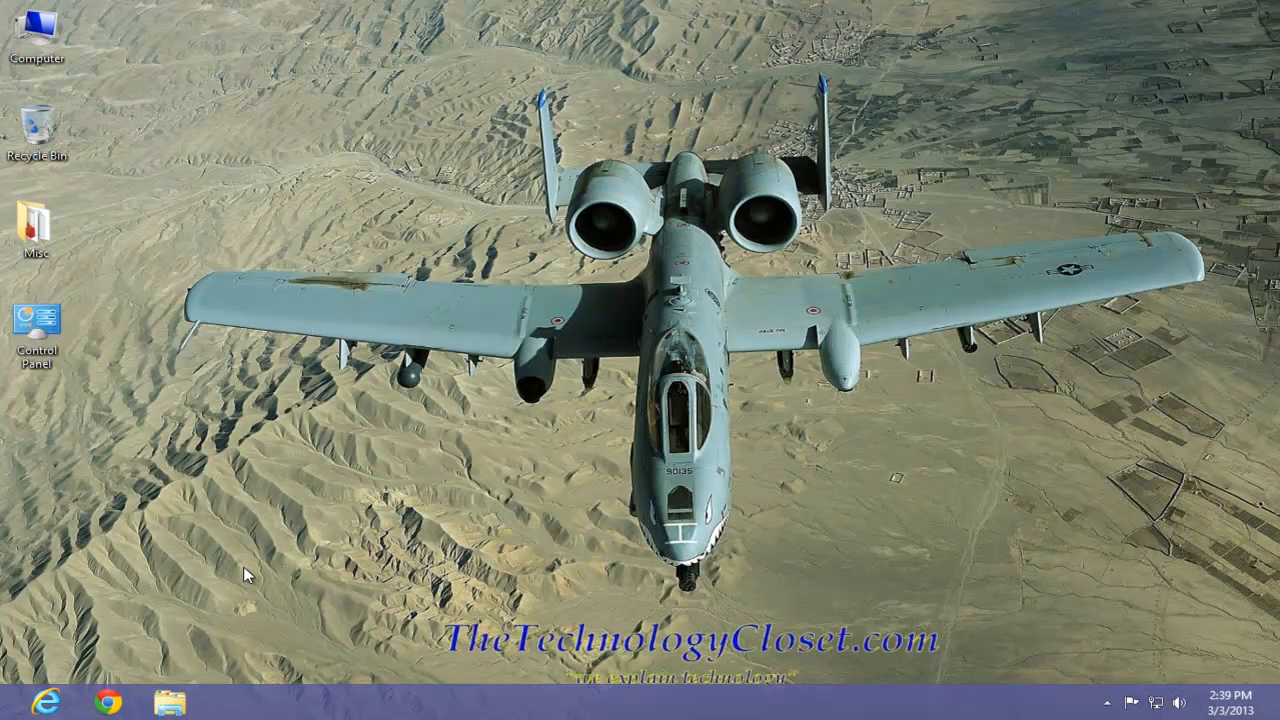
double_click(38, 322)
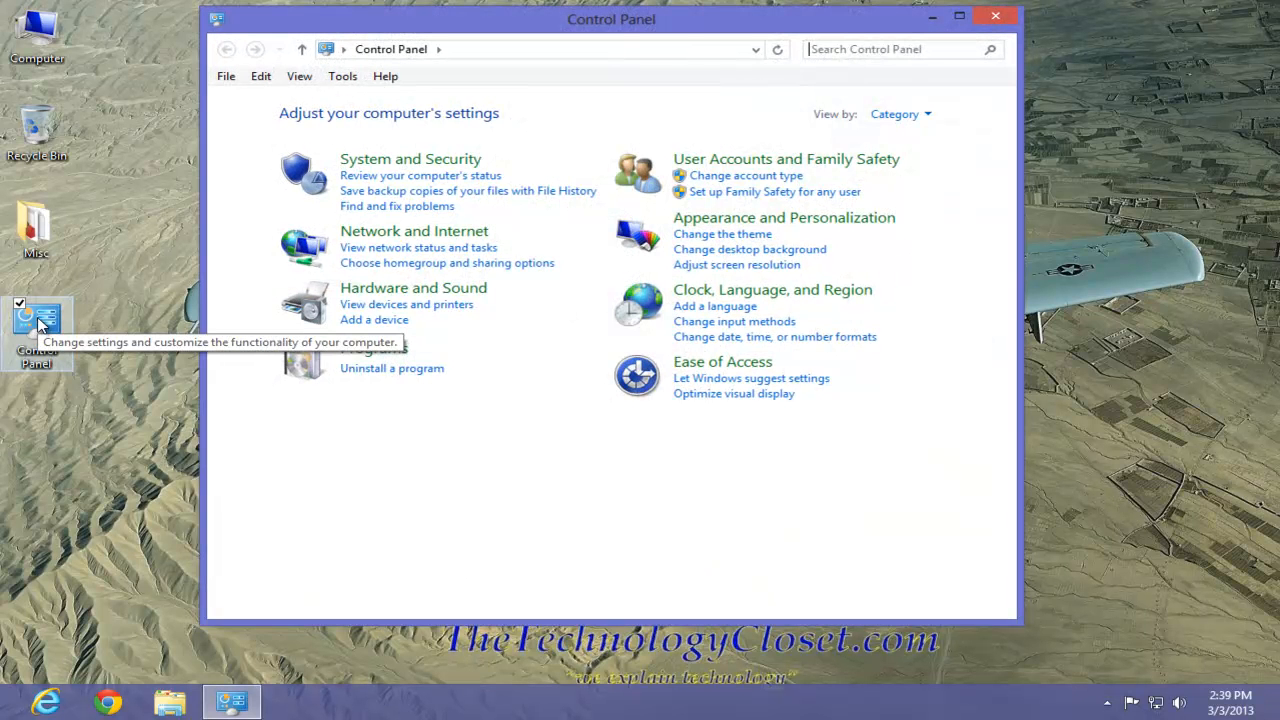
click(402, 167)
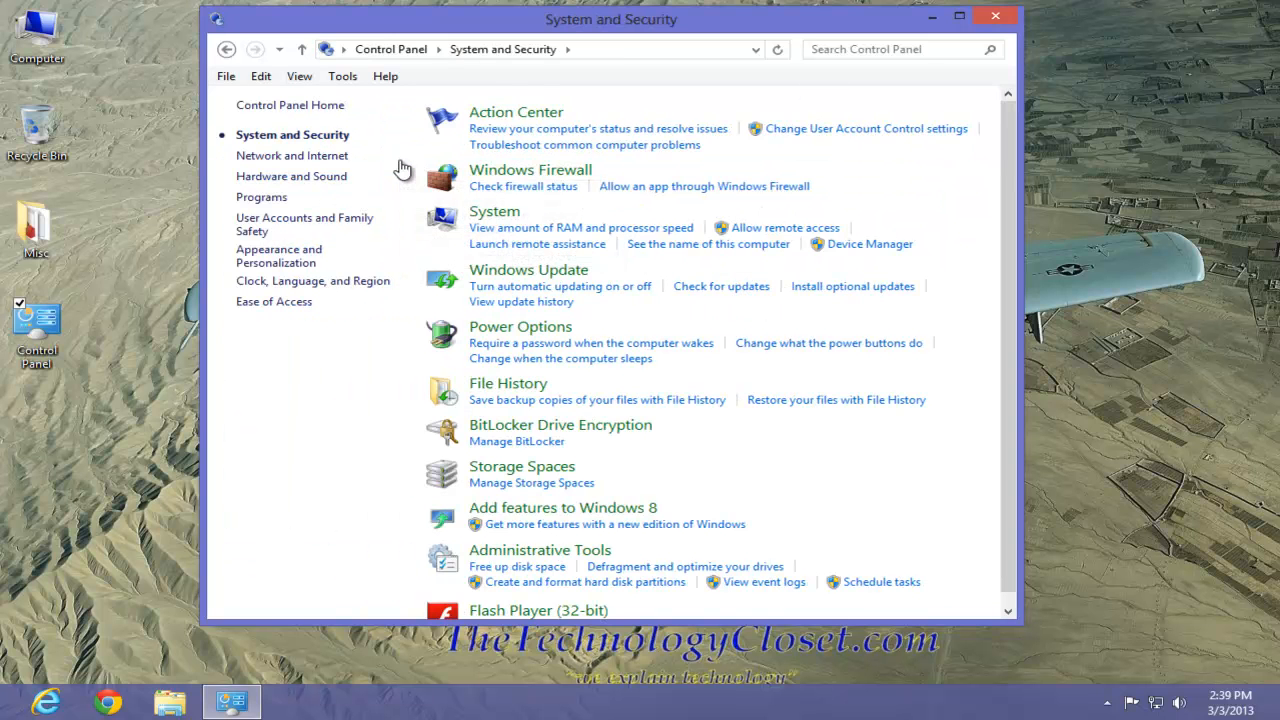
click(509, 176)
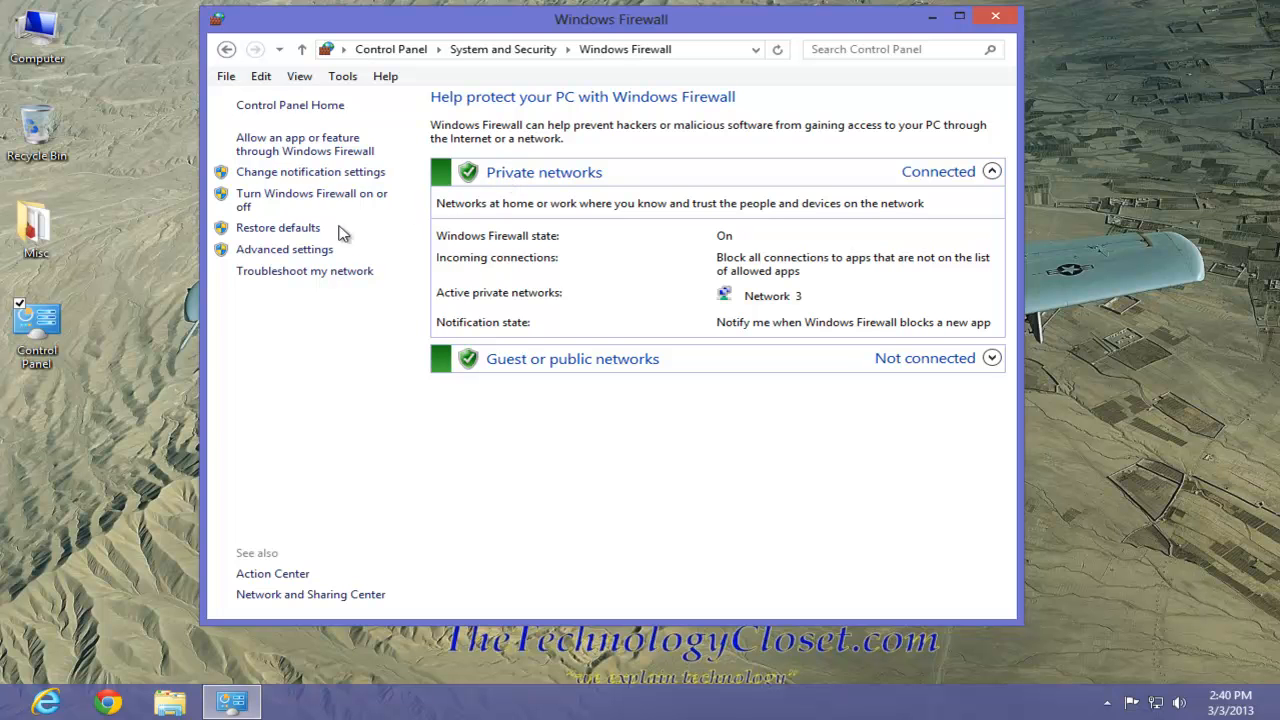
click(270, 258)
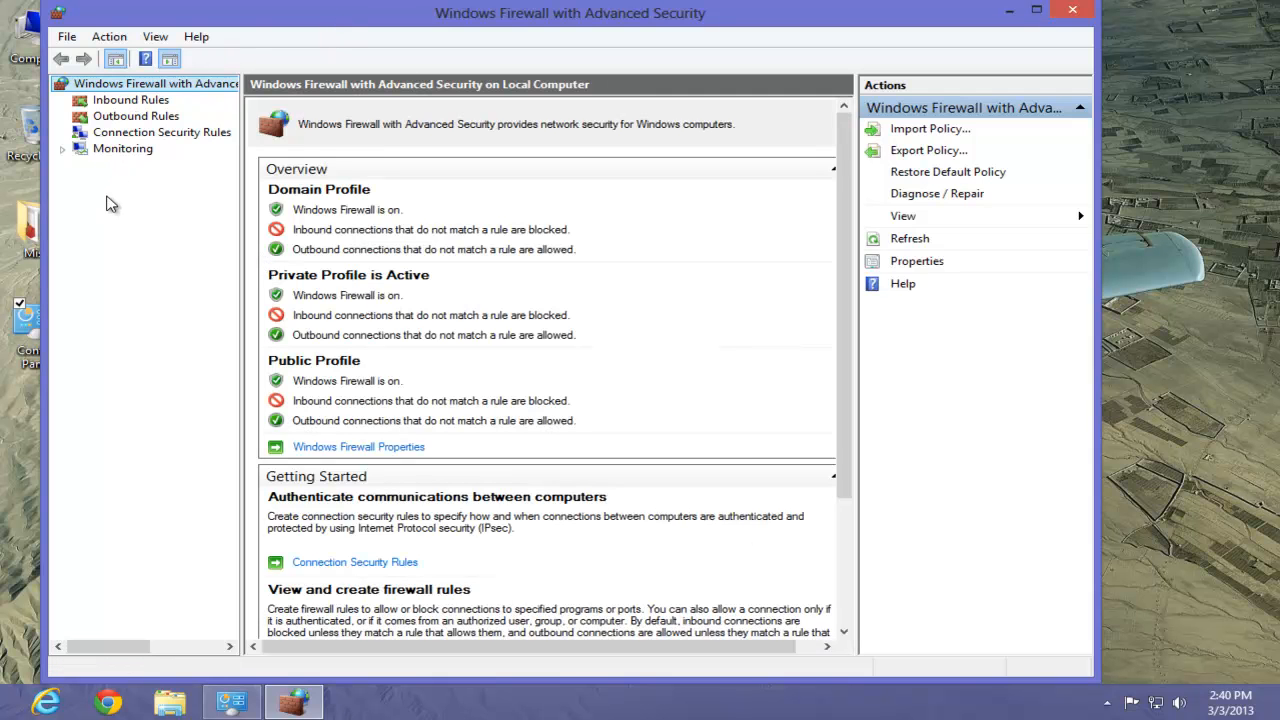
click(125, 117)
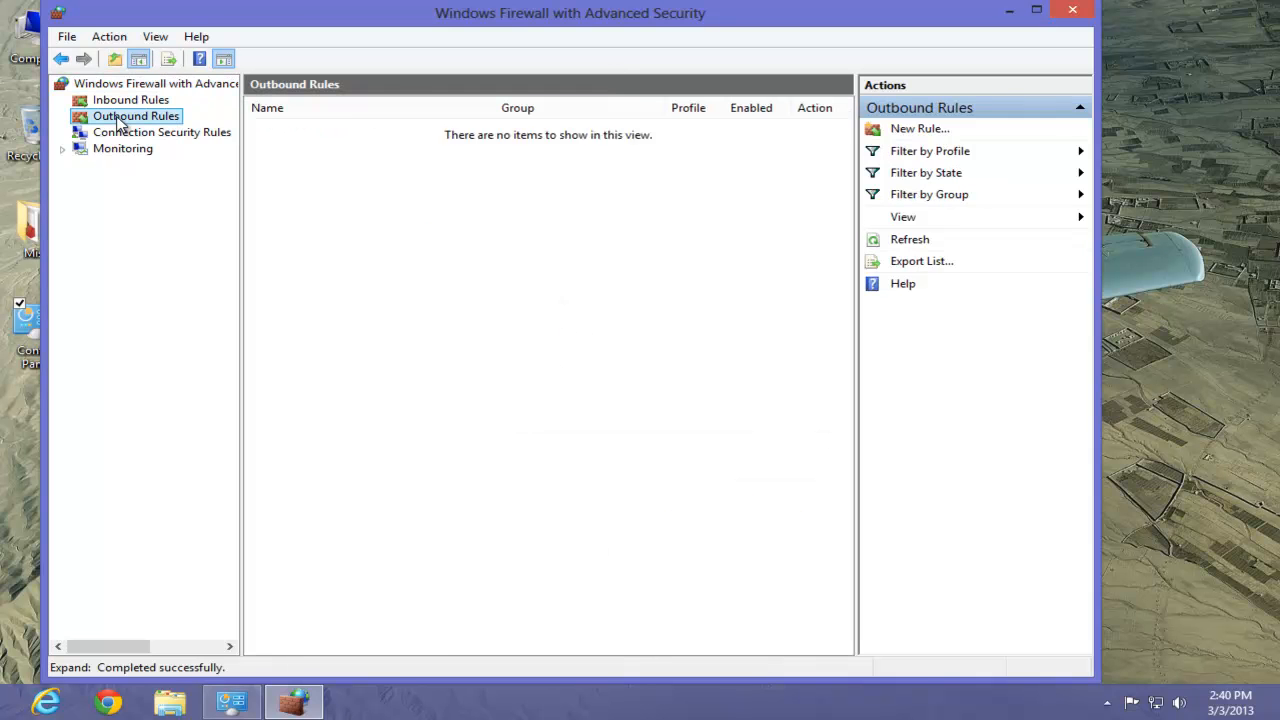
drag(320, 23, 478, 27)
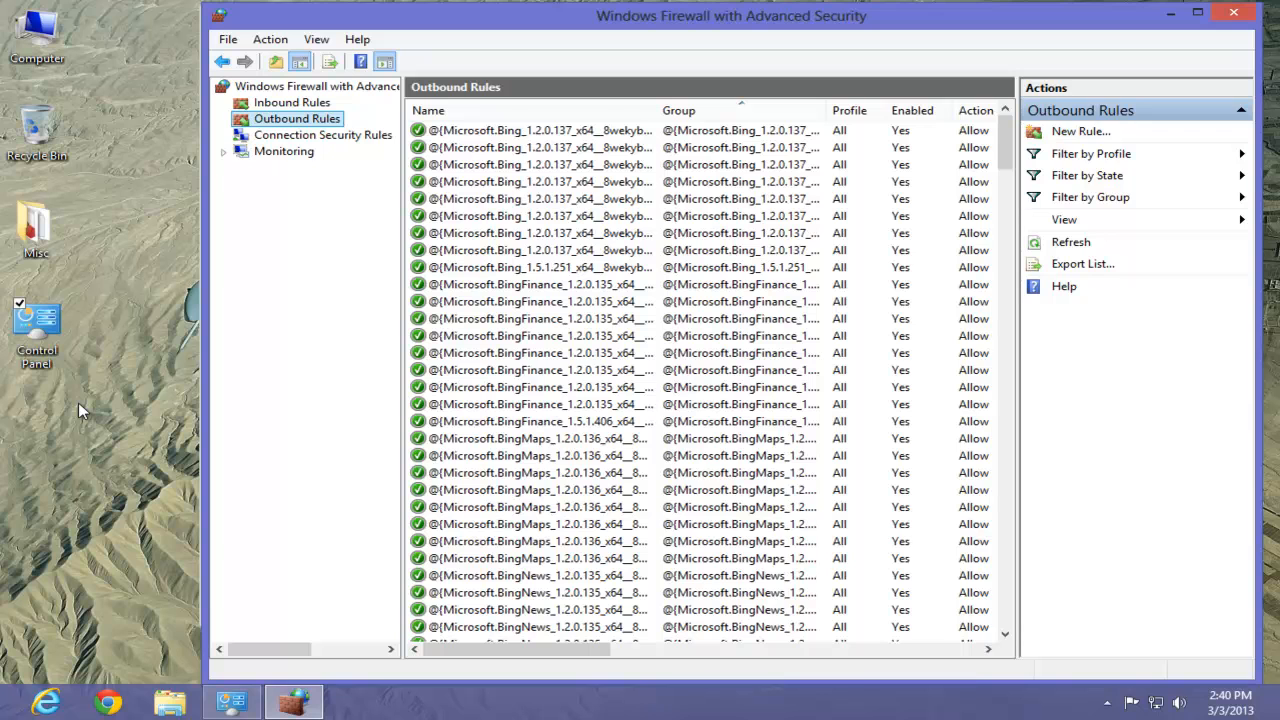
Launch Kingsoft Writer from the full apps list, view its Document 1 and online Homepage, and close it.
key(super)
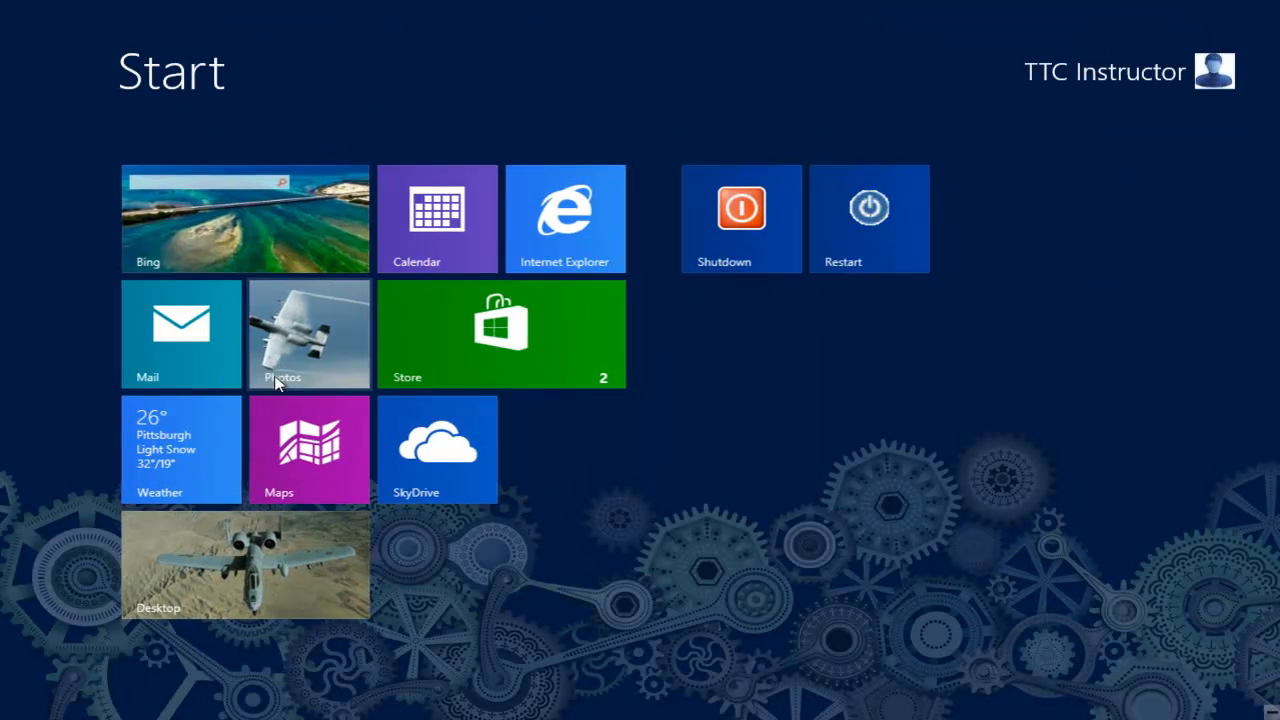
right_click(728, 387)
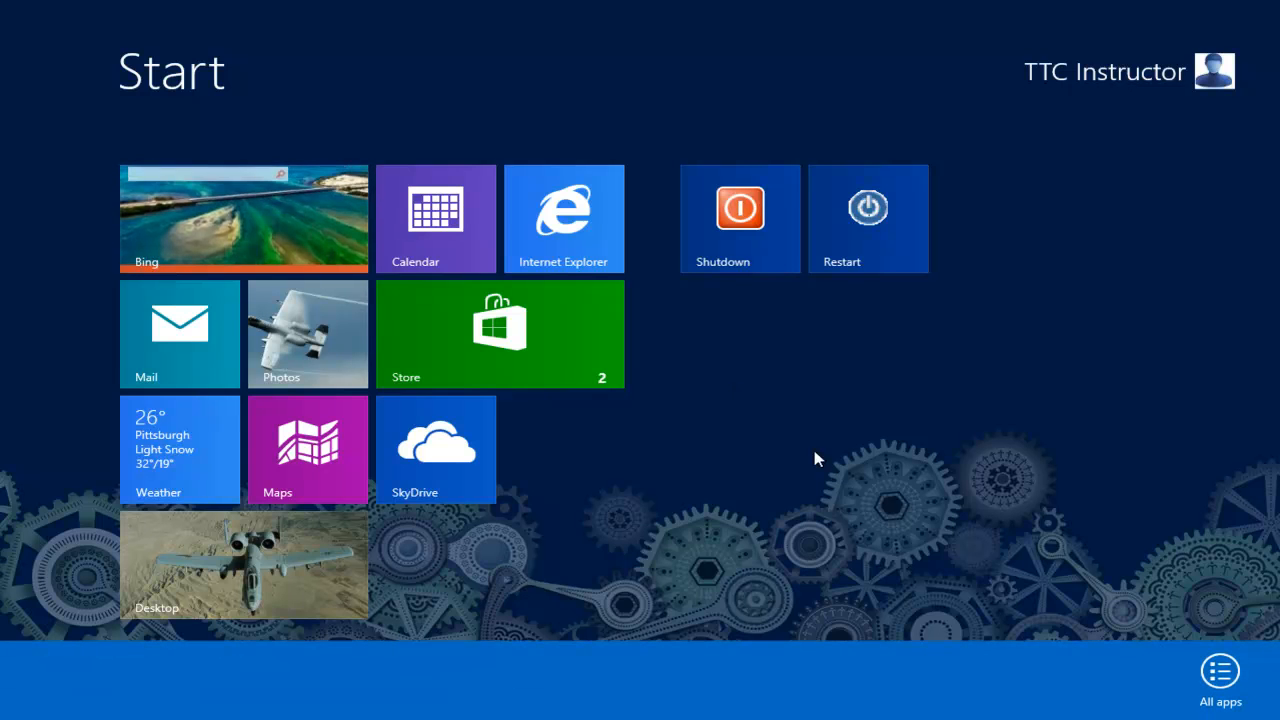
click(1205, 678)
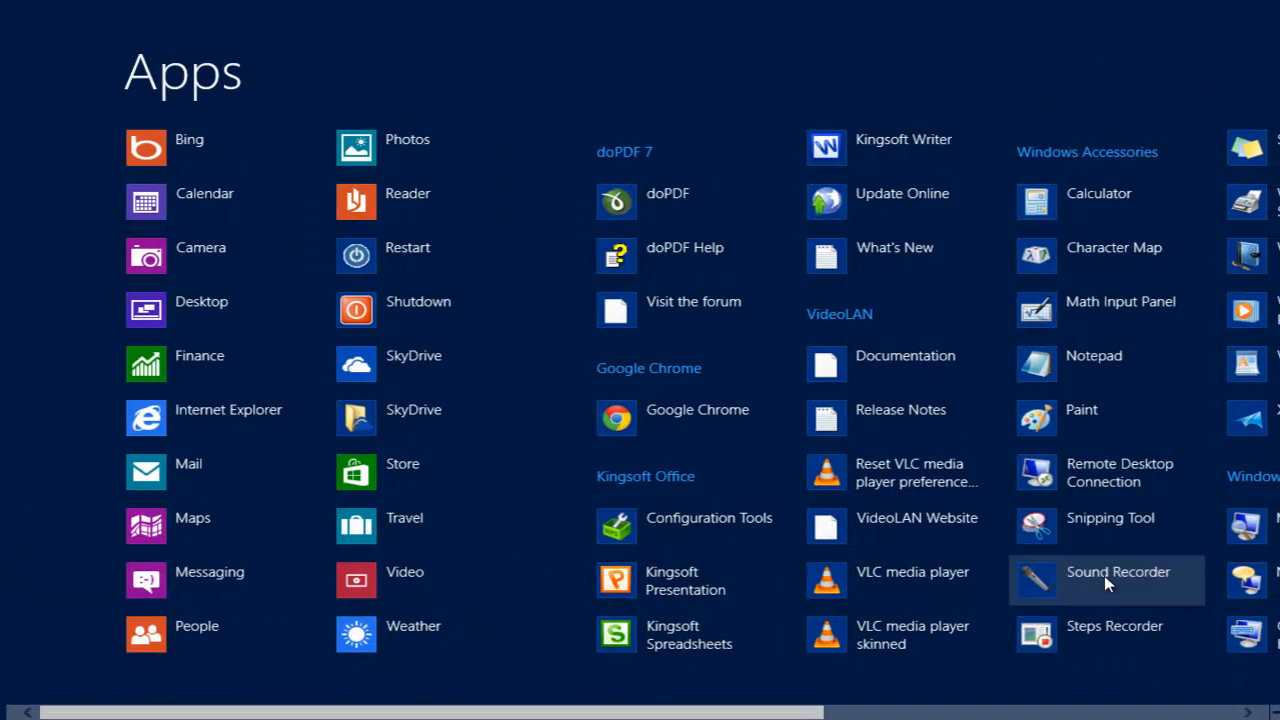
click(879, 141)
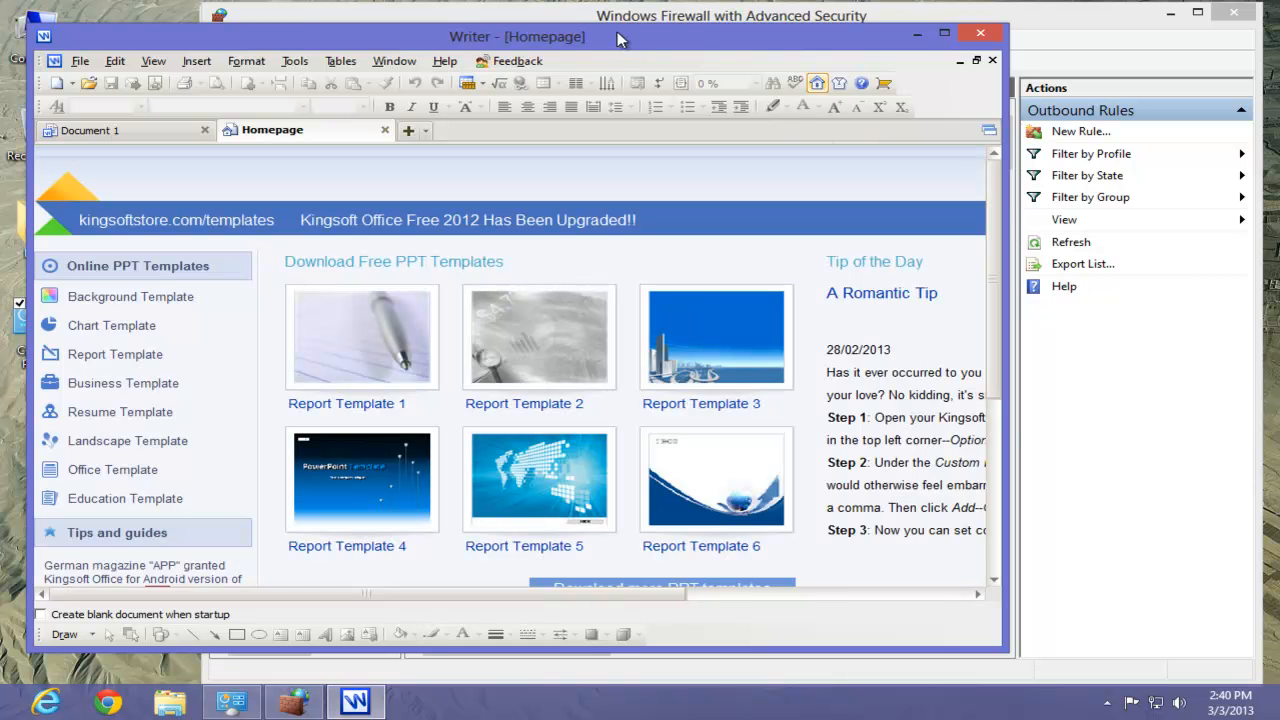
click(127, 148)
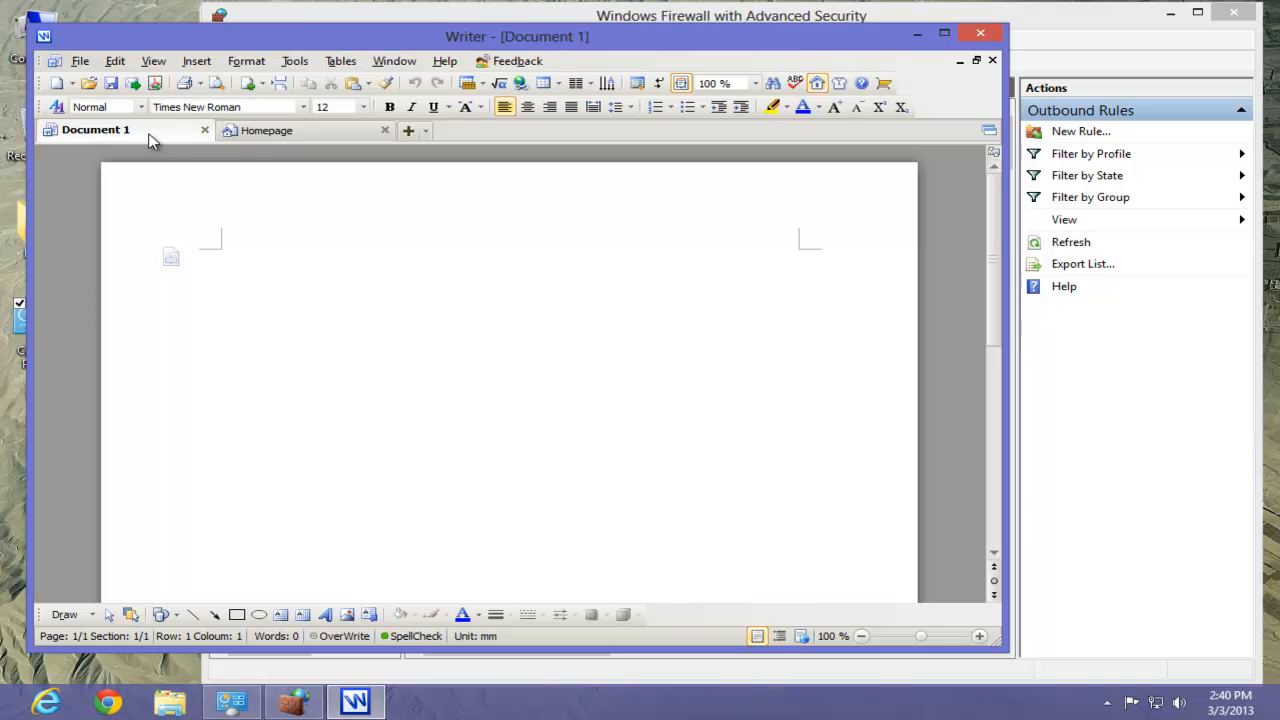
click(303, 137)
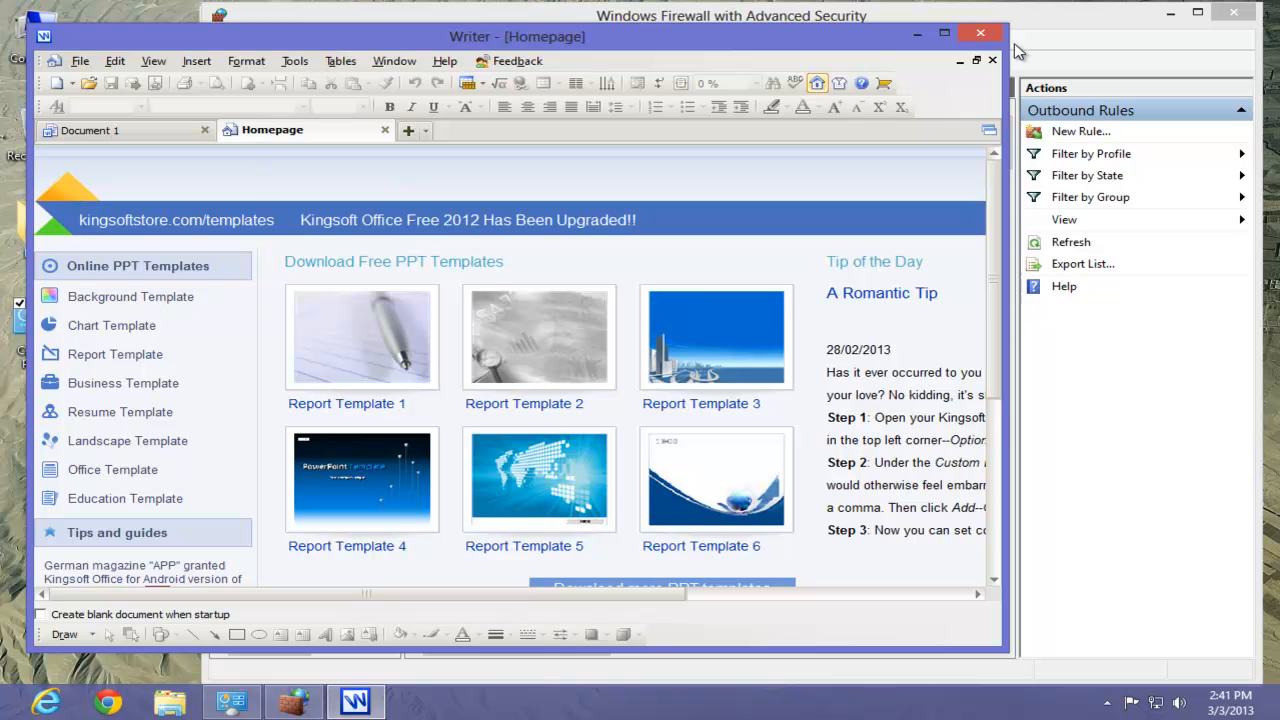
click(981, 34)
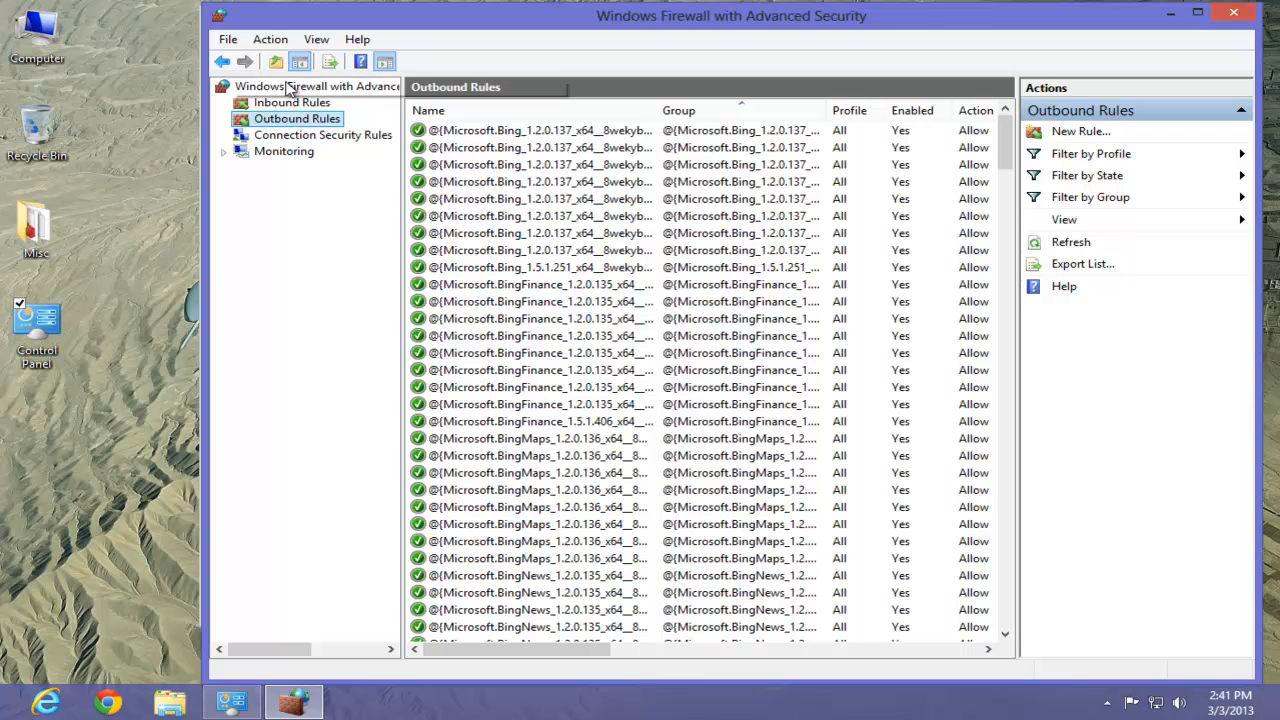
Start a new outbound rule of type Program for wps.exe in the Kingsoft Office office6 folder.
click(272, 40)
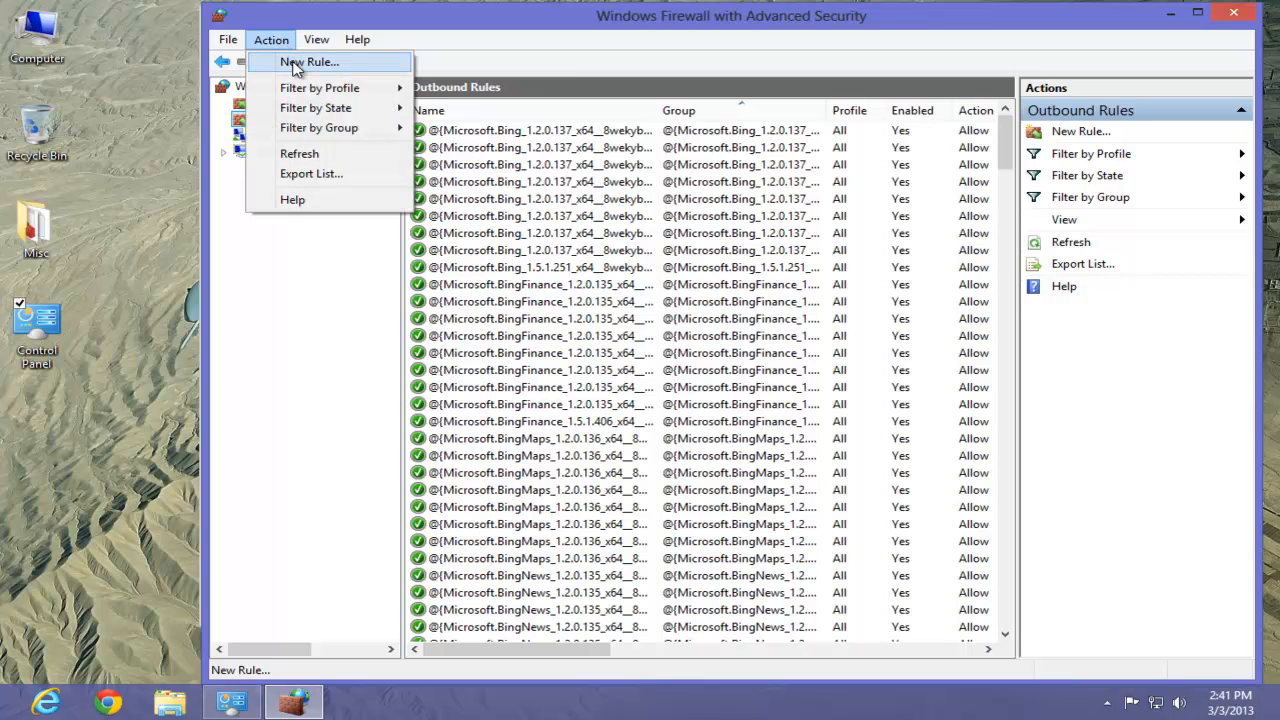
click(296, 63)
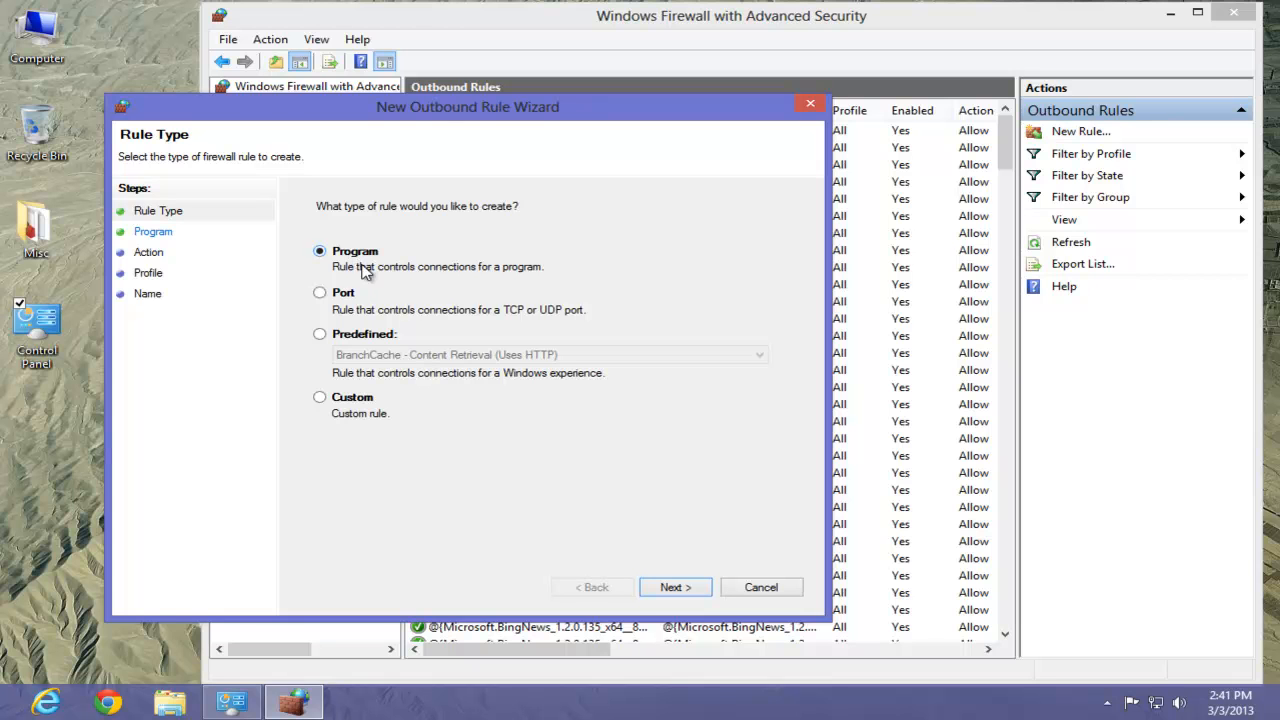
click(685, 590)
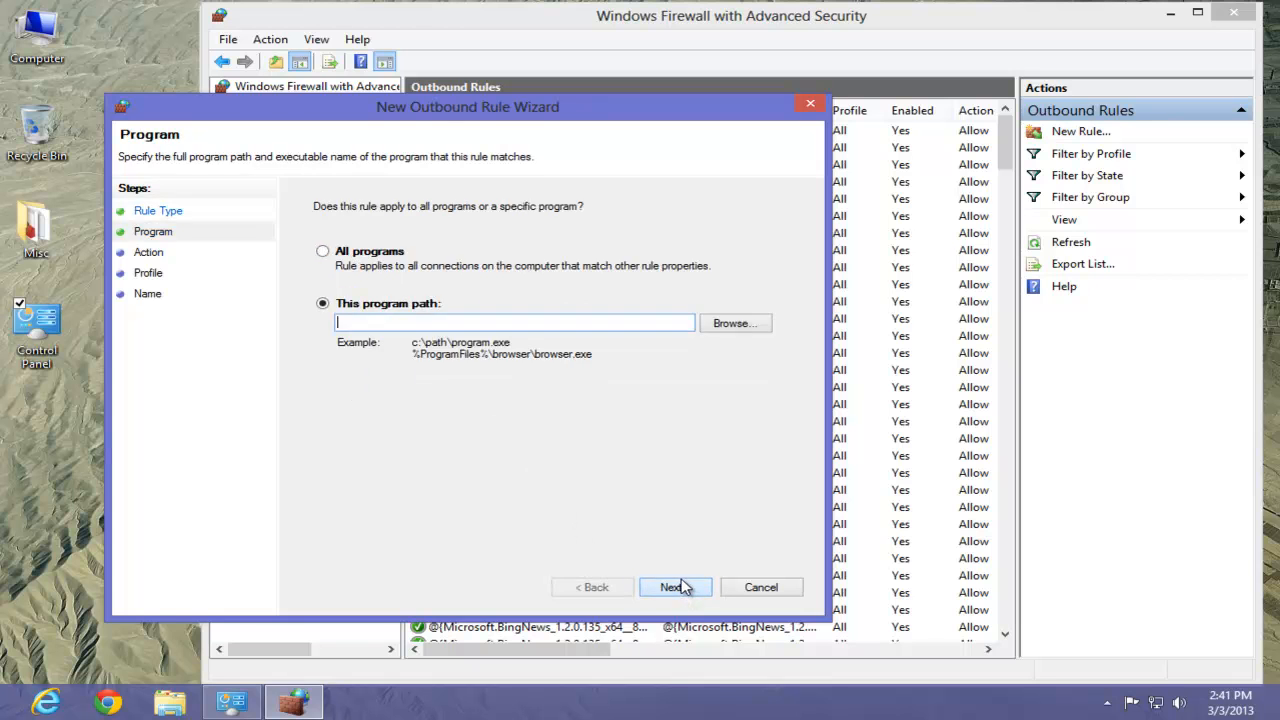
click(733, 328)
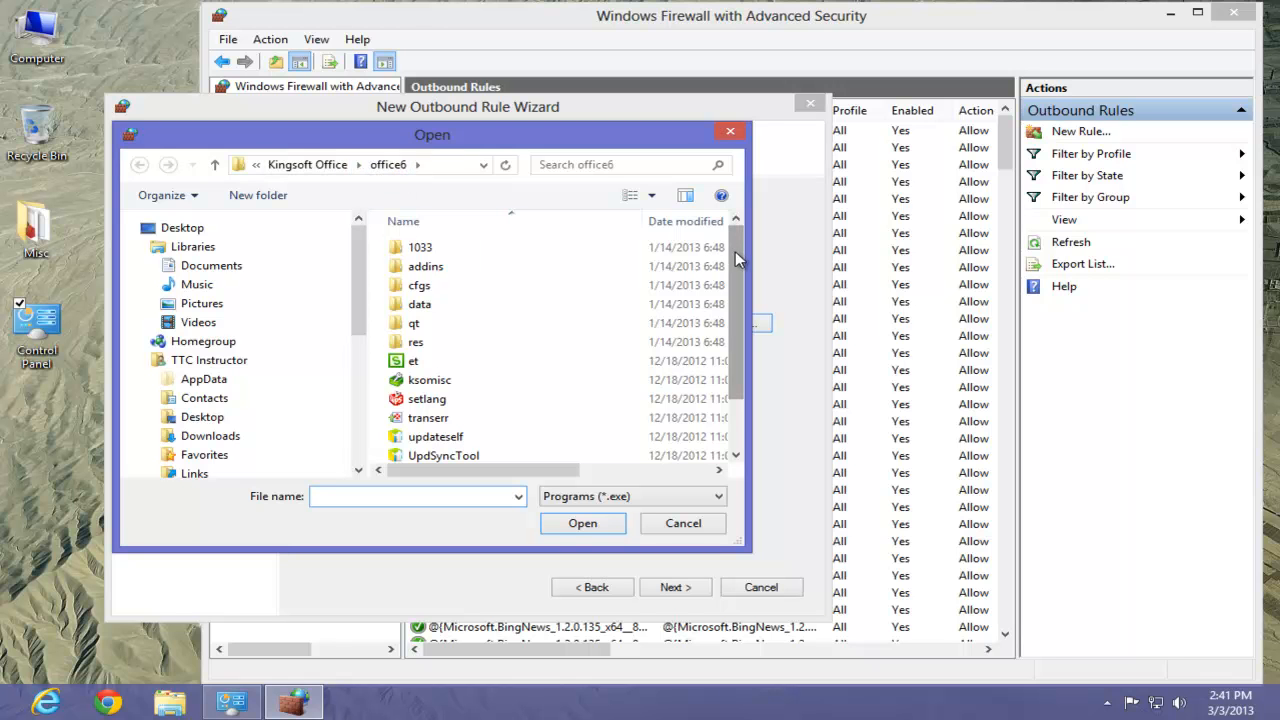
scroll(735, 251, down, 1)
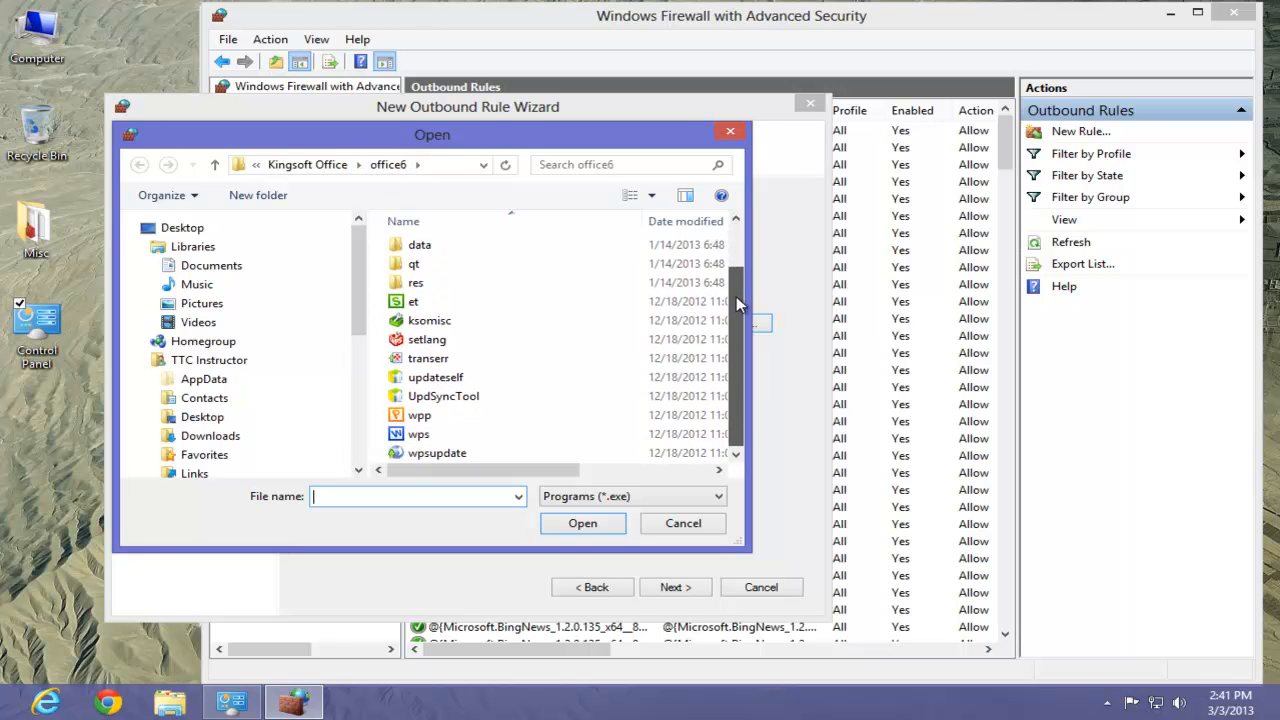
click(418, 436)
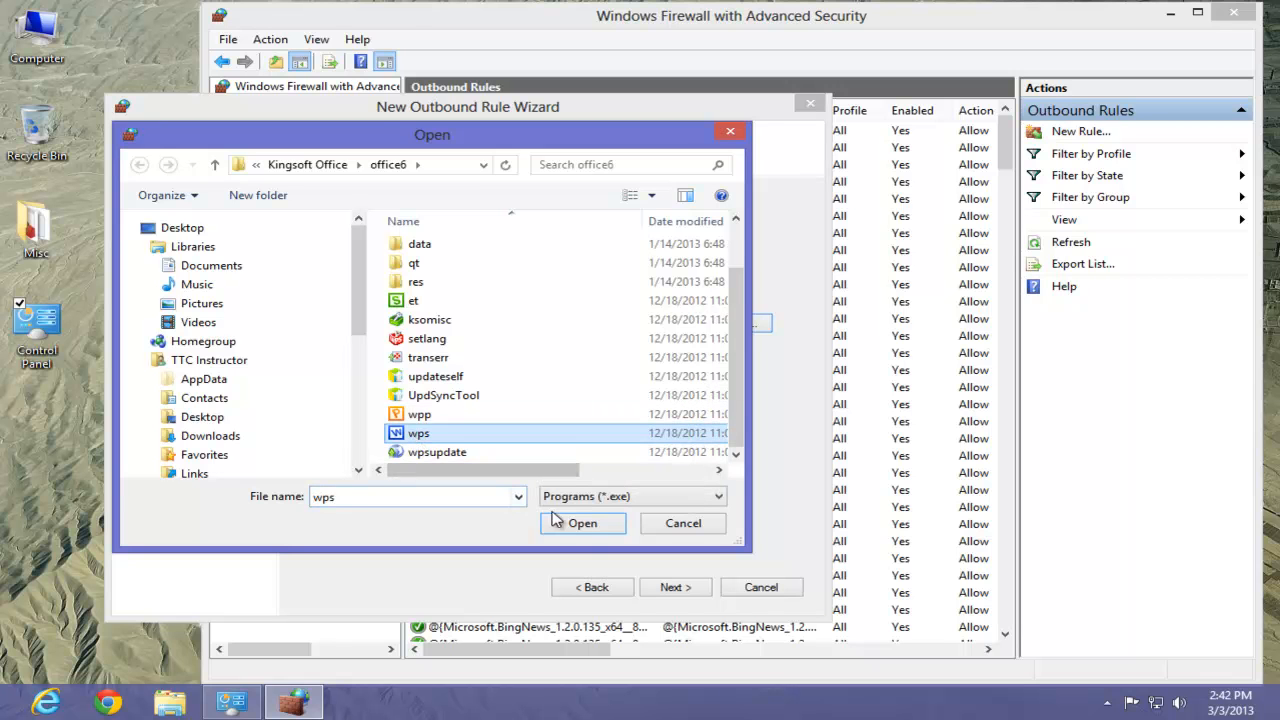
click(582, 524)
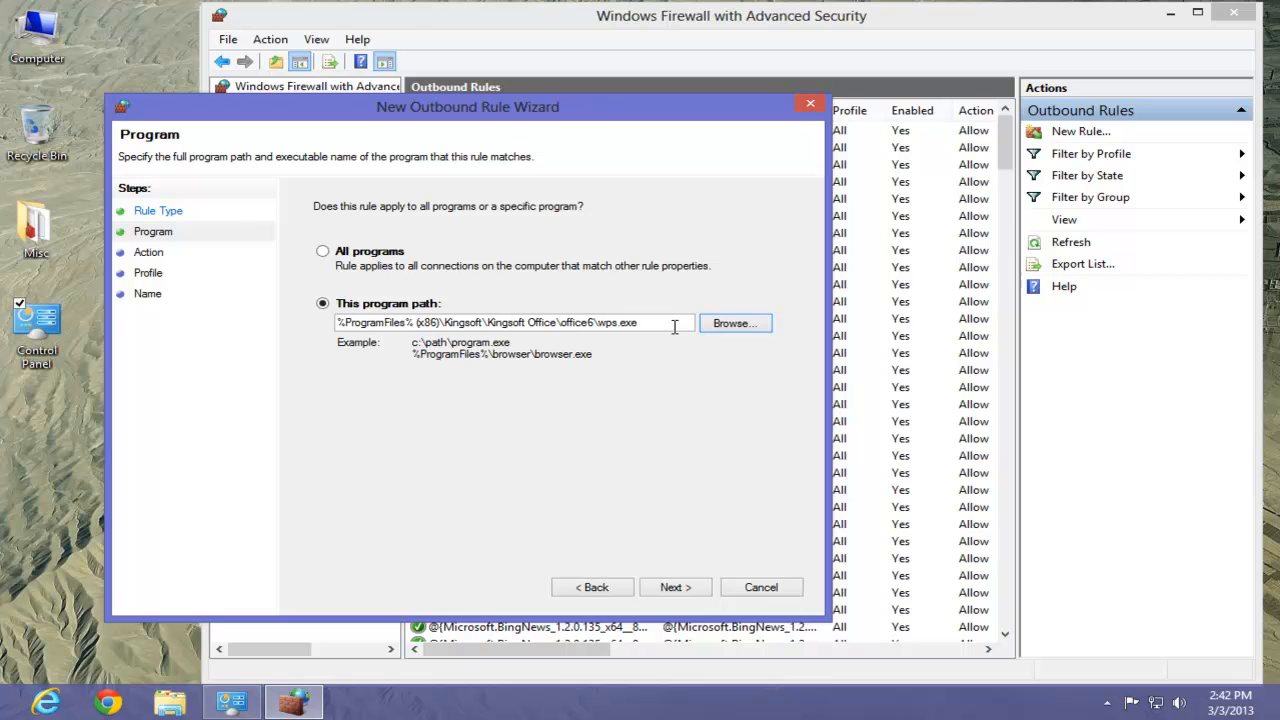
click(673, 588)
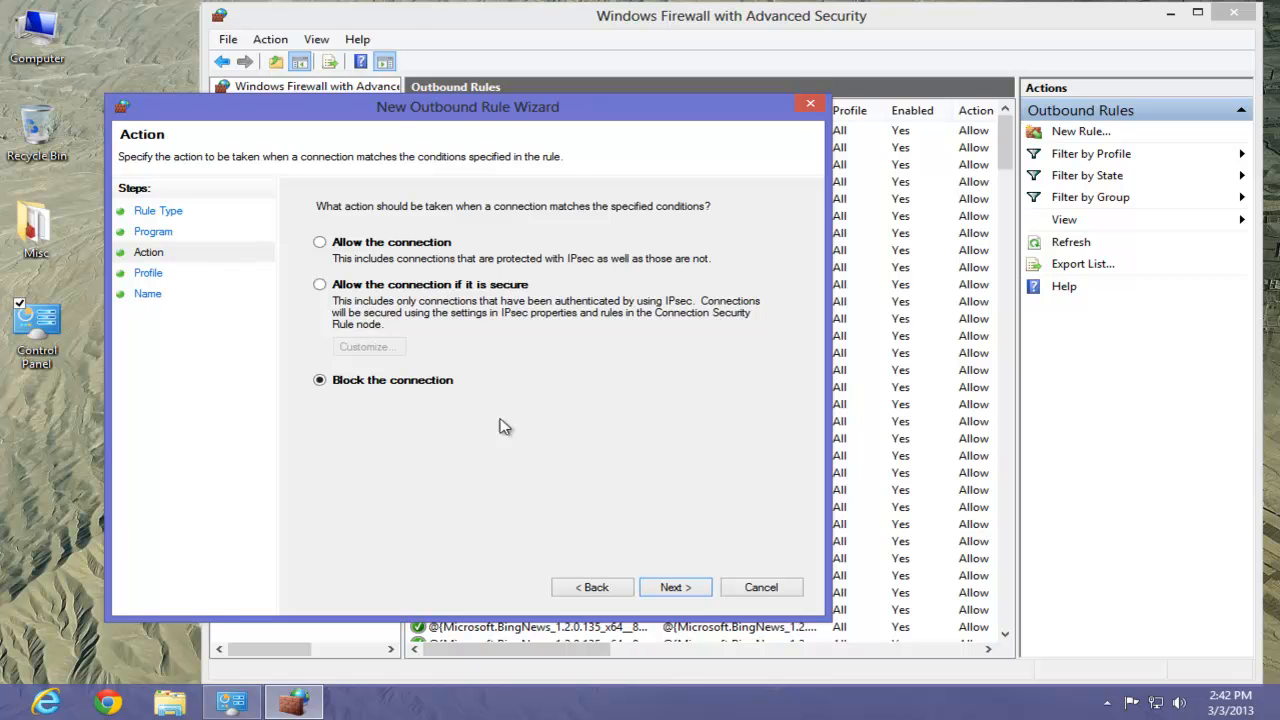
Set the rule to block the connection for the Domain, Private and Public profiles, and name it WP.
click(675, 588)
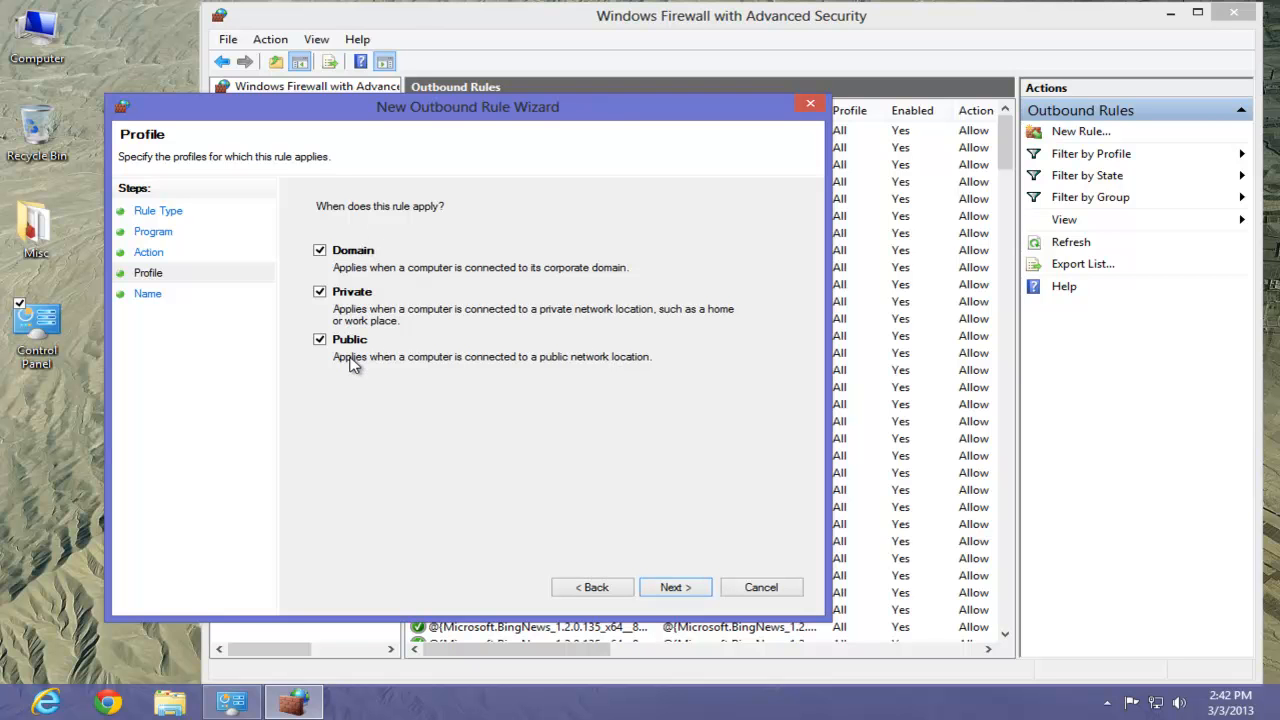
click(683, 594)
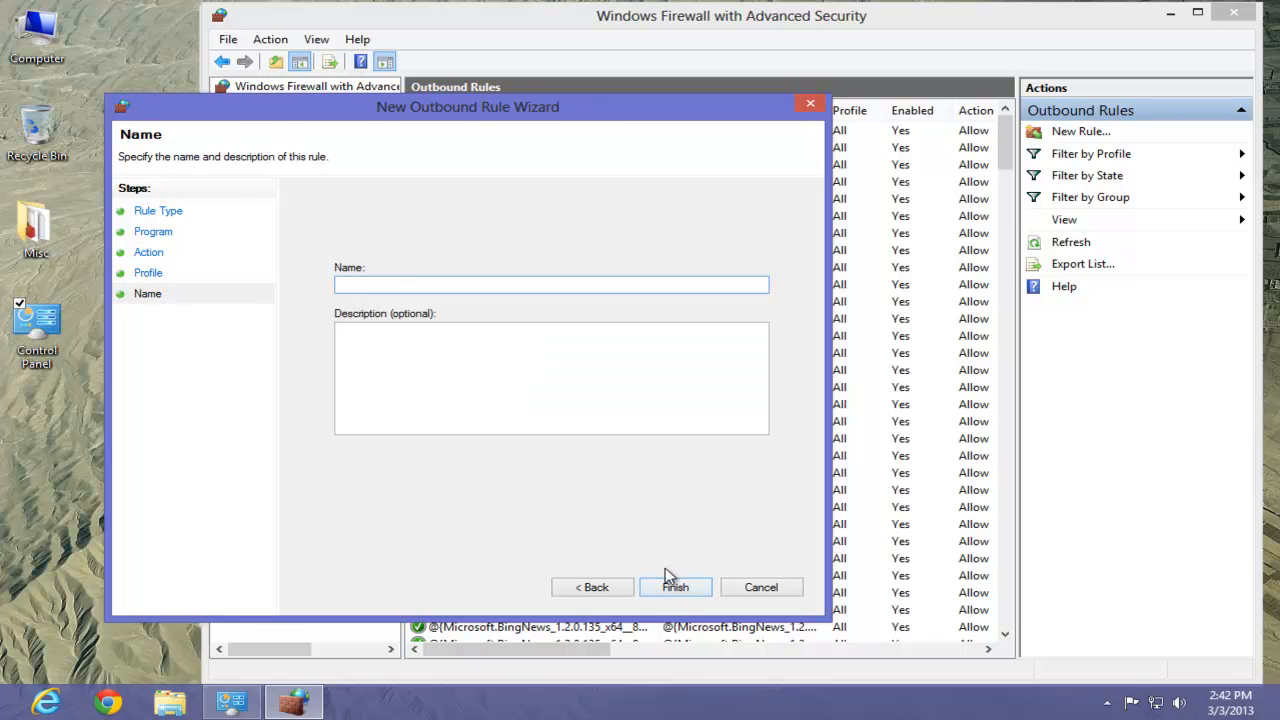
text(WP)
click(677, 587)
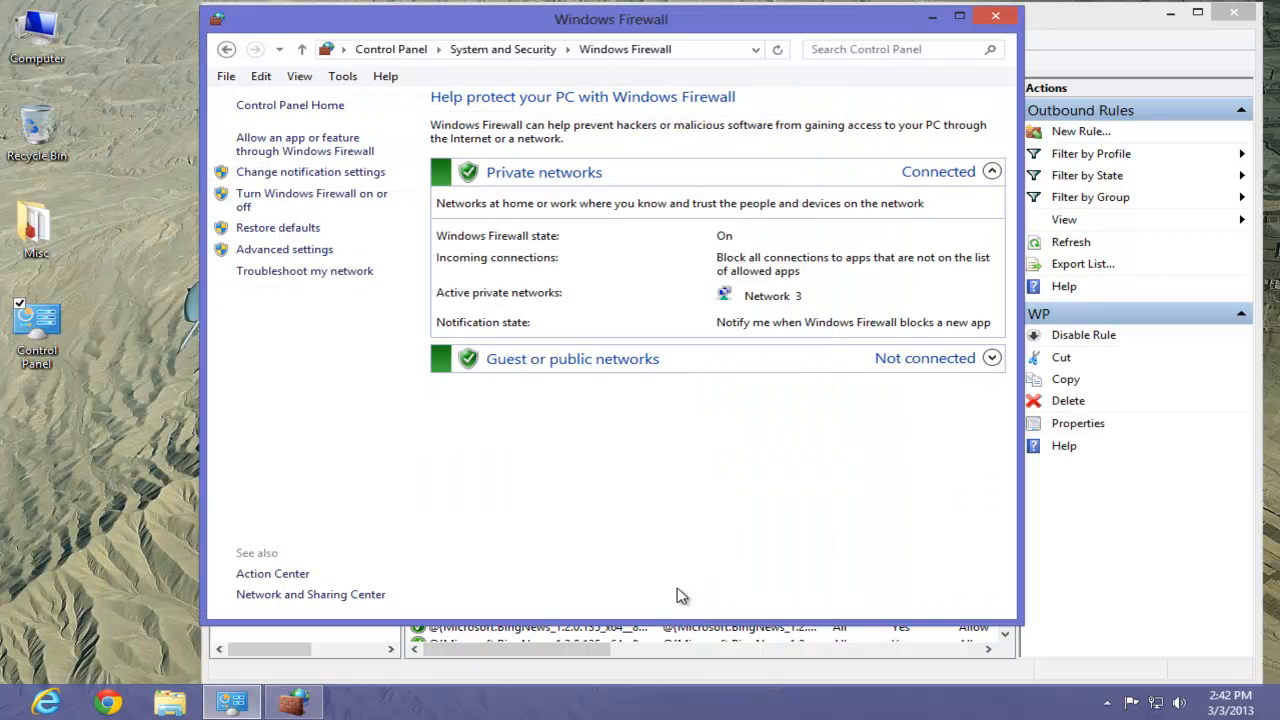
Review the WP rule in the outbound rules list and close both firewall windows.
click(1079, 24)
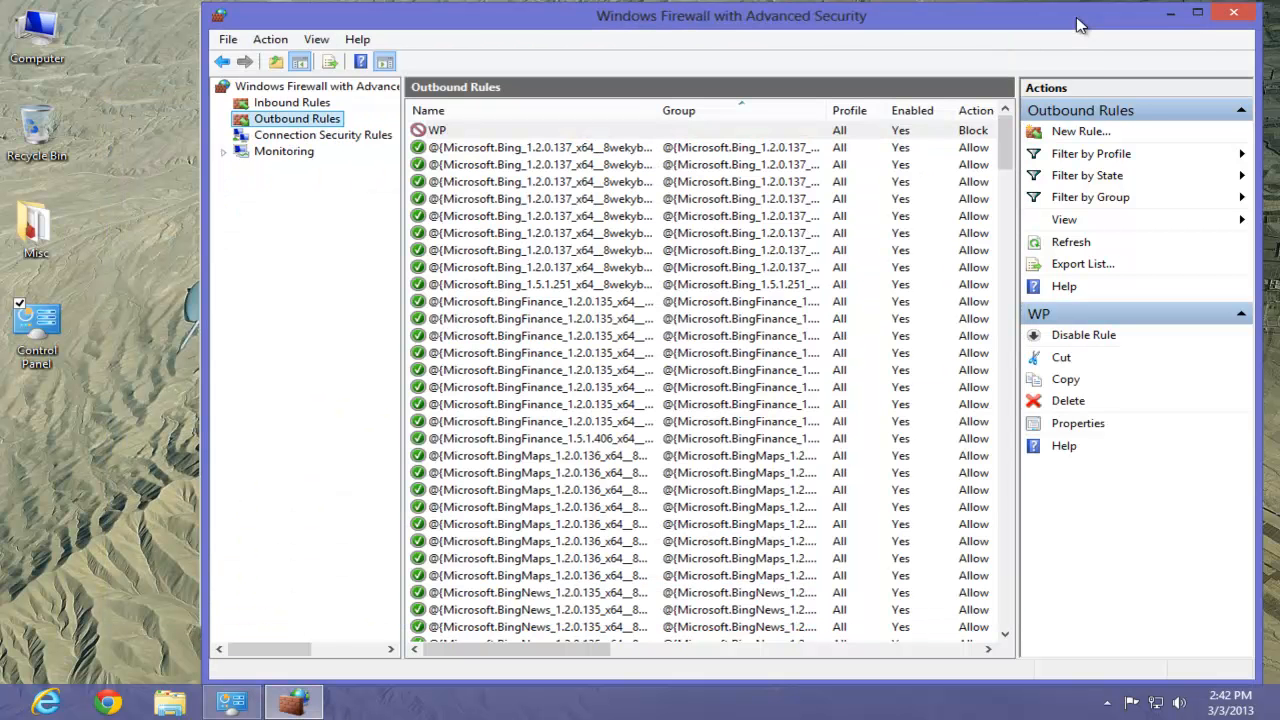
drag(528, 24, 456, 21)
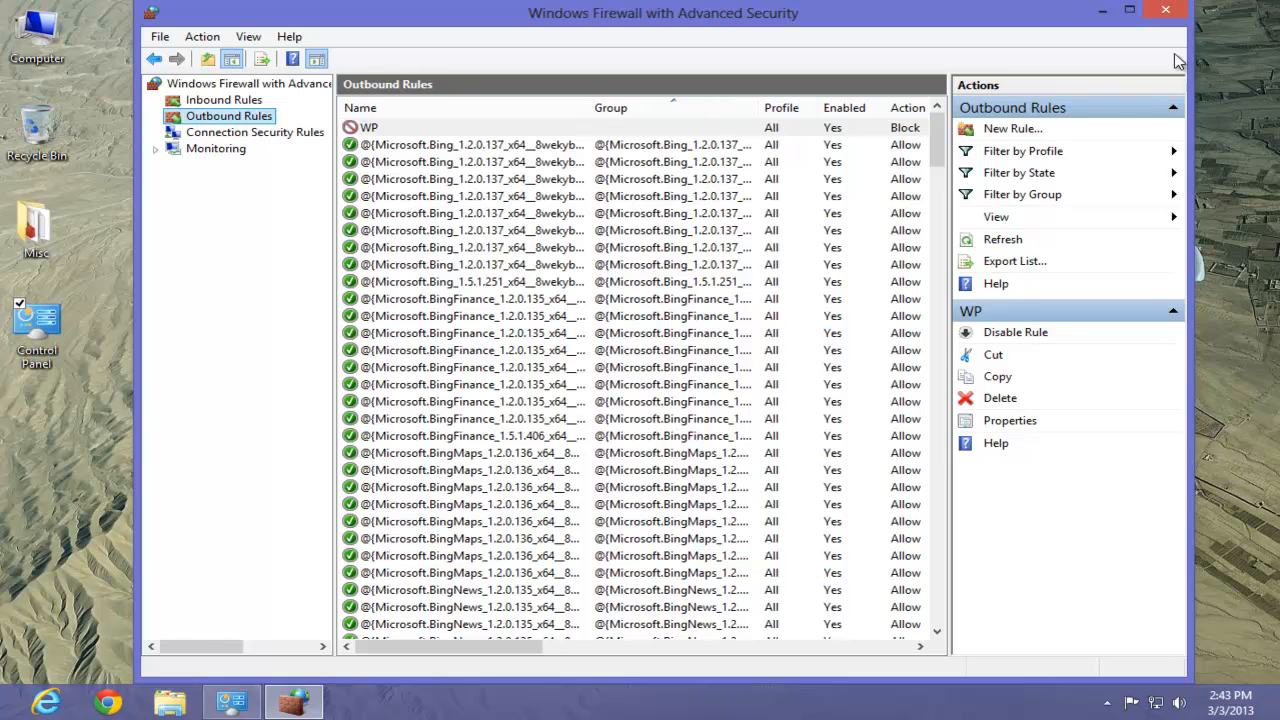
click(1168, 11)
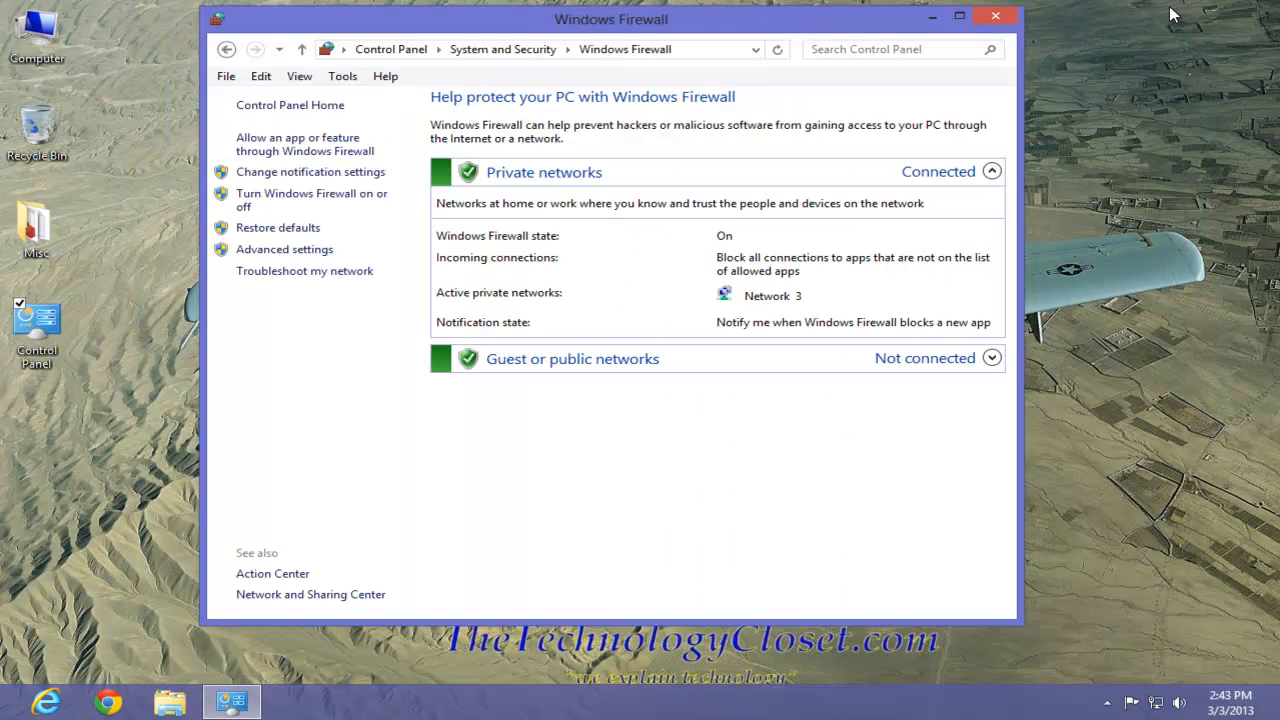
click(995, 17)
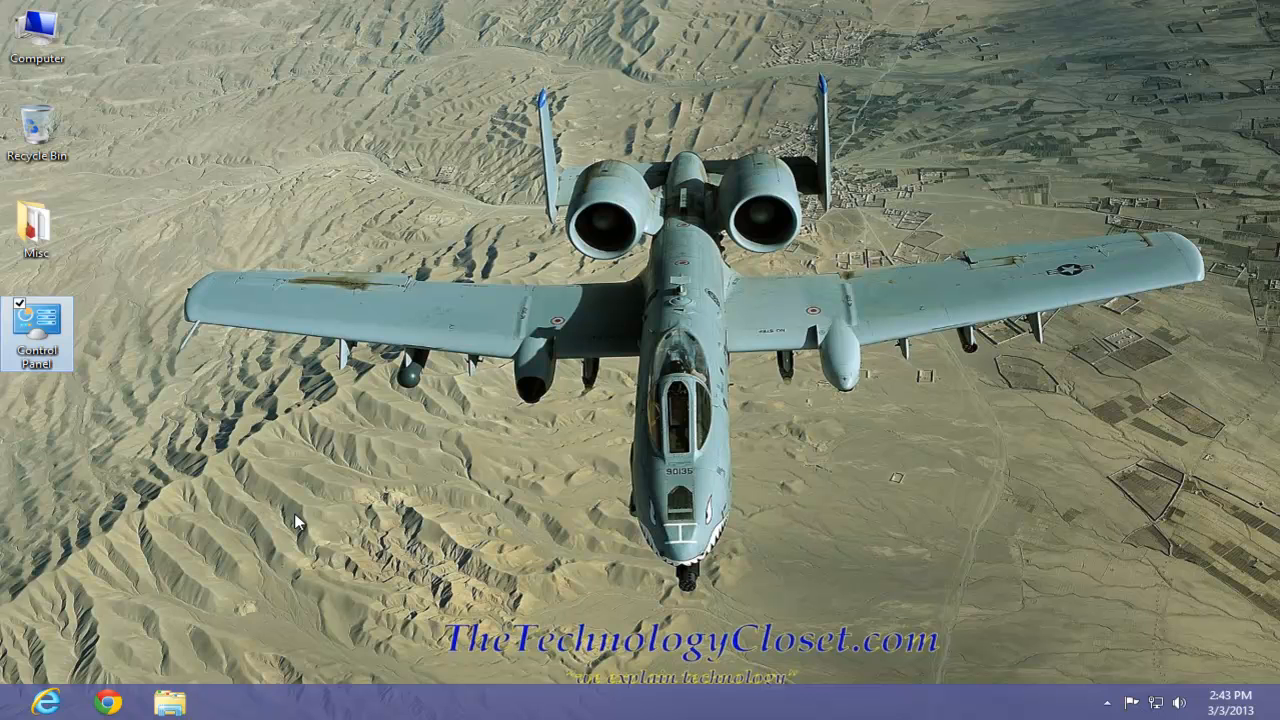
Relaunch Kingsoft Writer to check whether its Homepage loads online content, view Document 1, and close the program.
key(super)
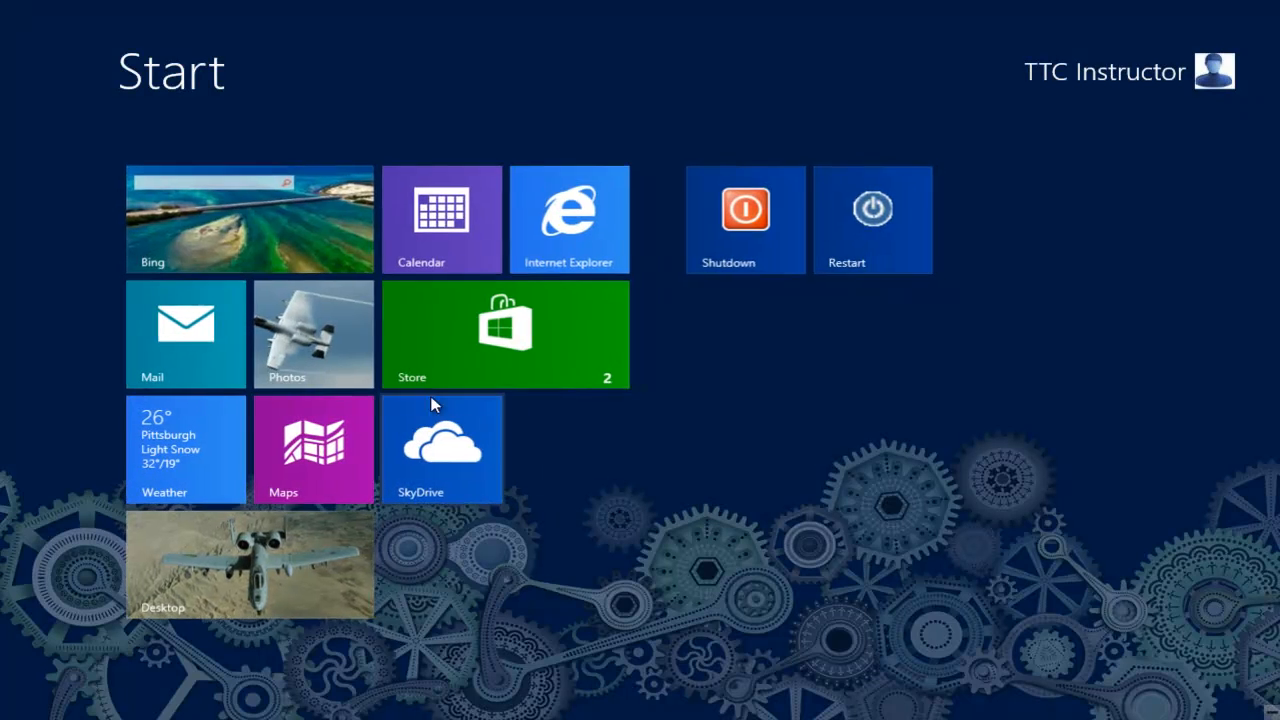
right_click(807, 424)
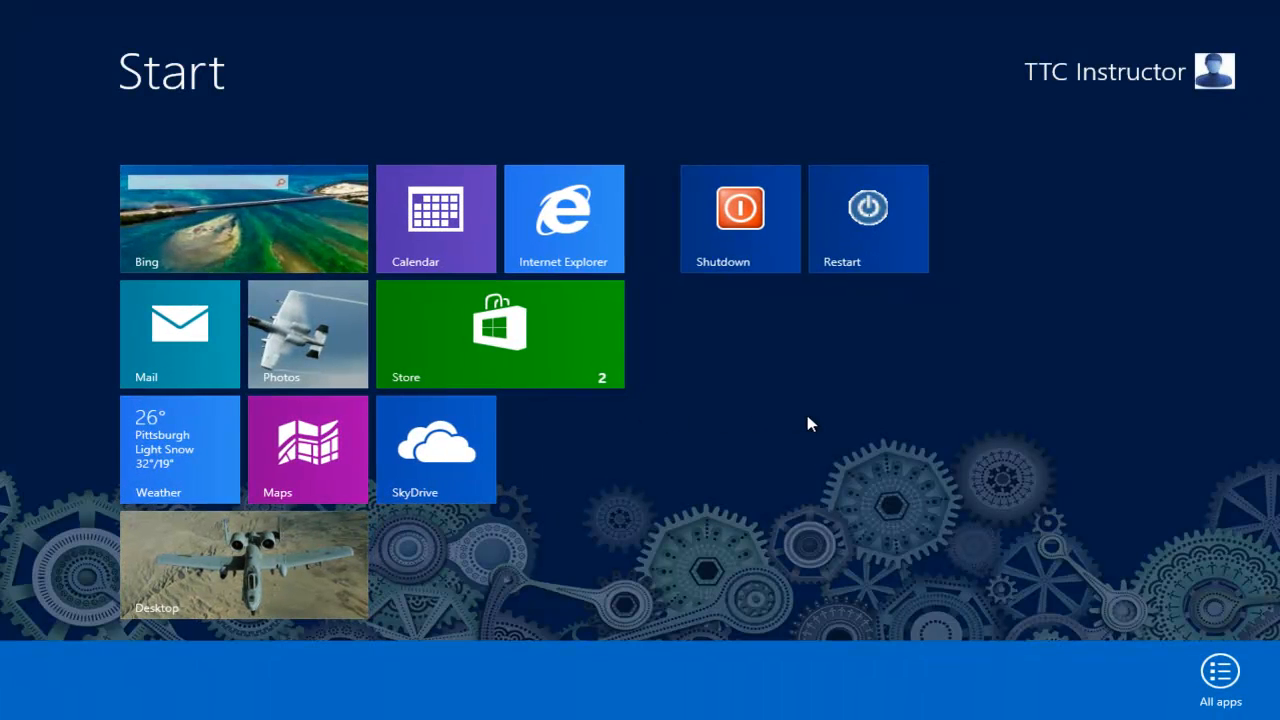
click(1224, 679)
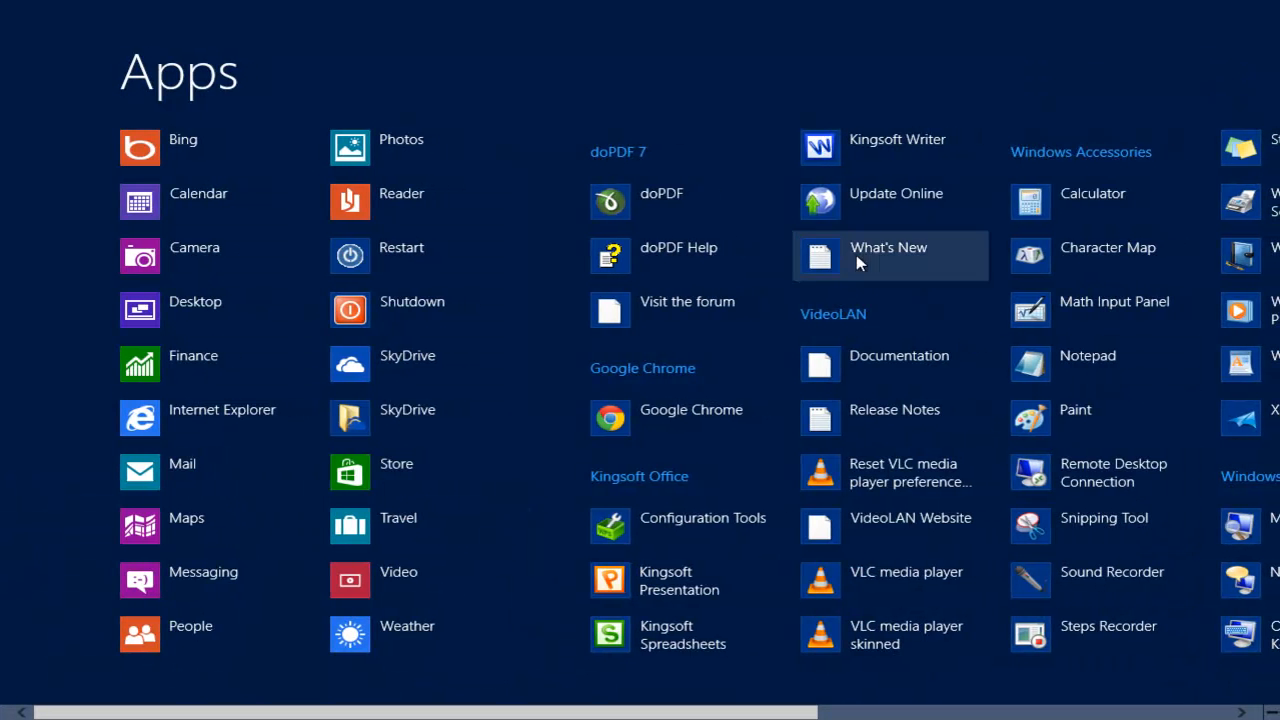
click(872, 144)
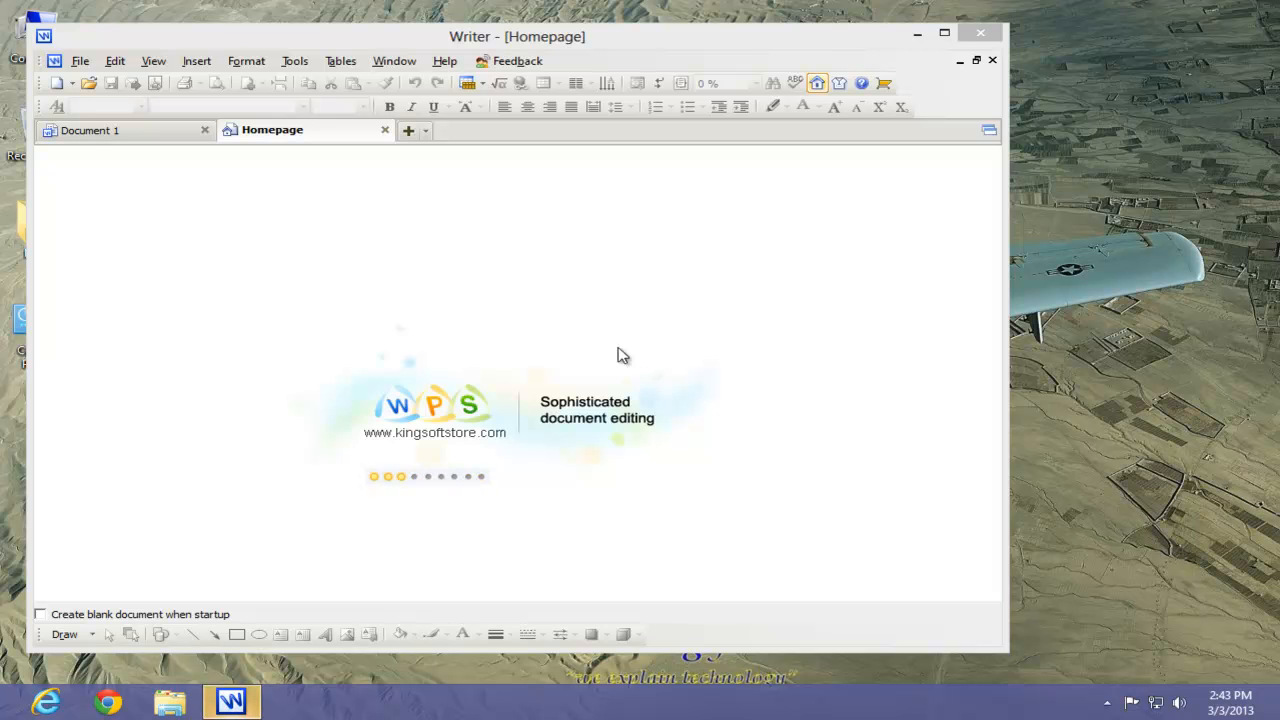
click(88, 131)
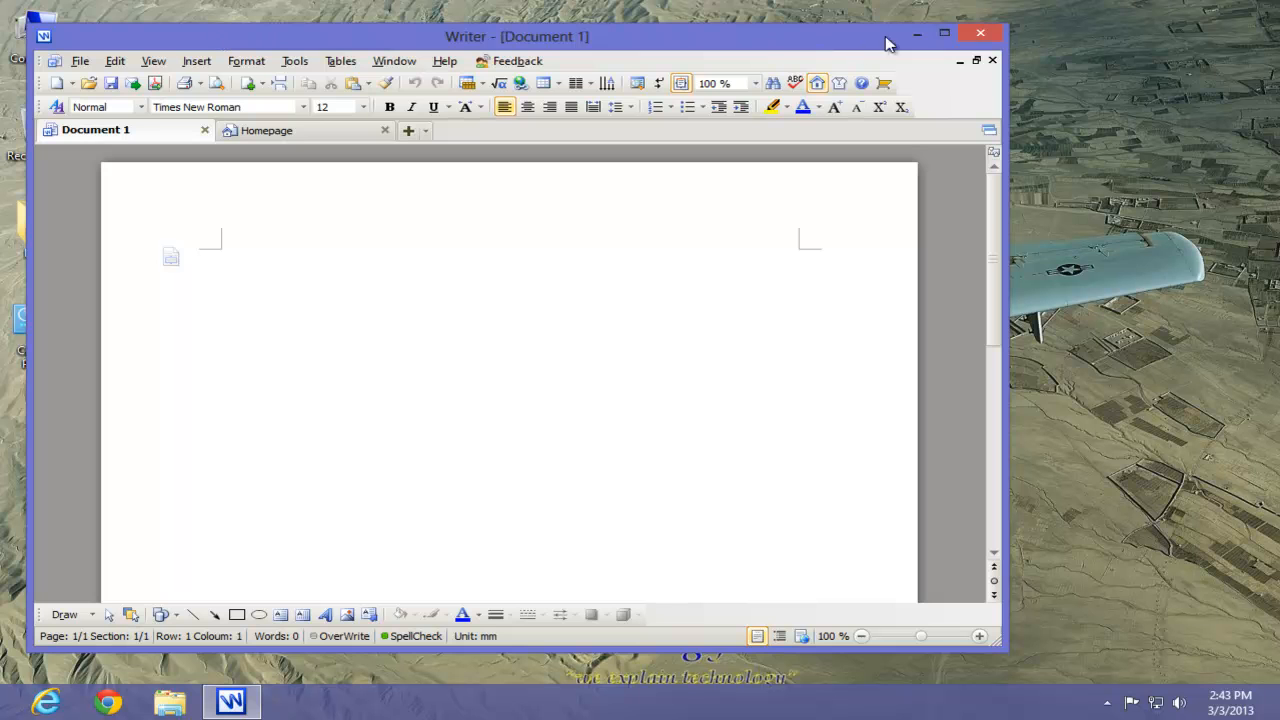
click(980, 34)
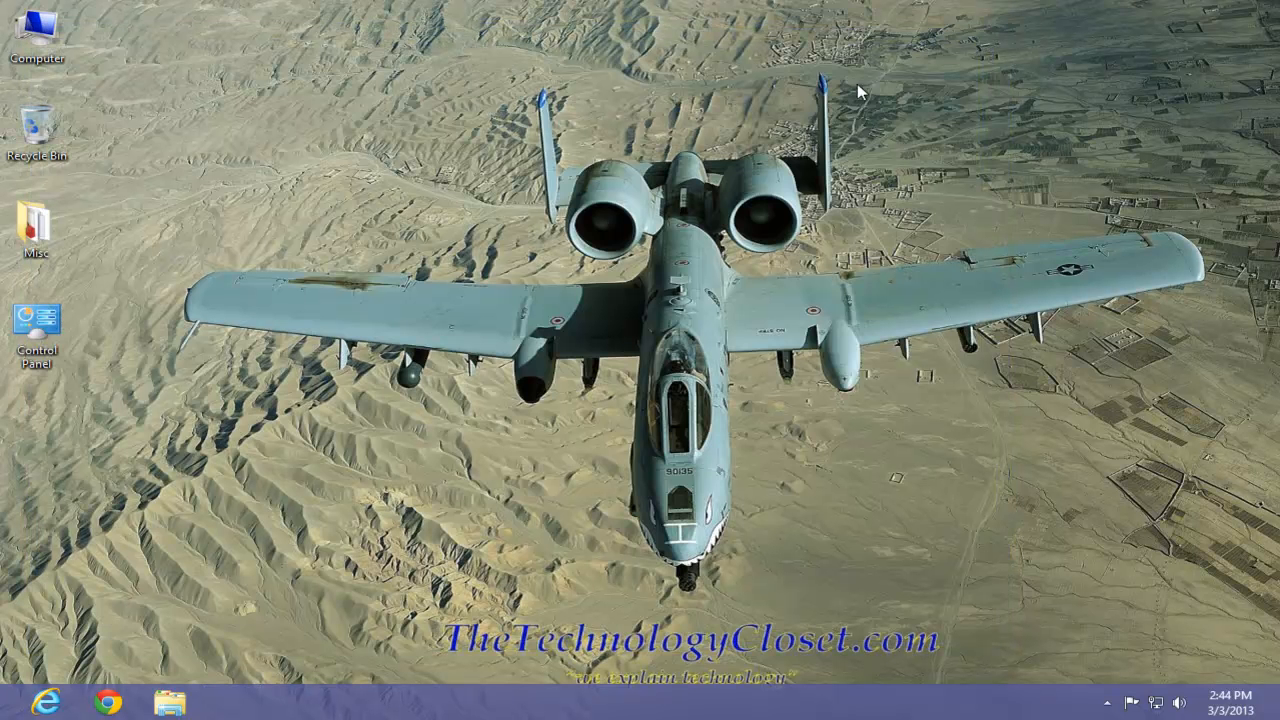
Open the outbound rules list in Windows Firewall with Advanced Security from Control Panel.
double_click(33, 330)
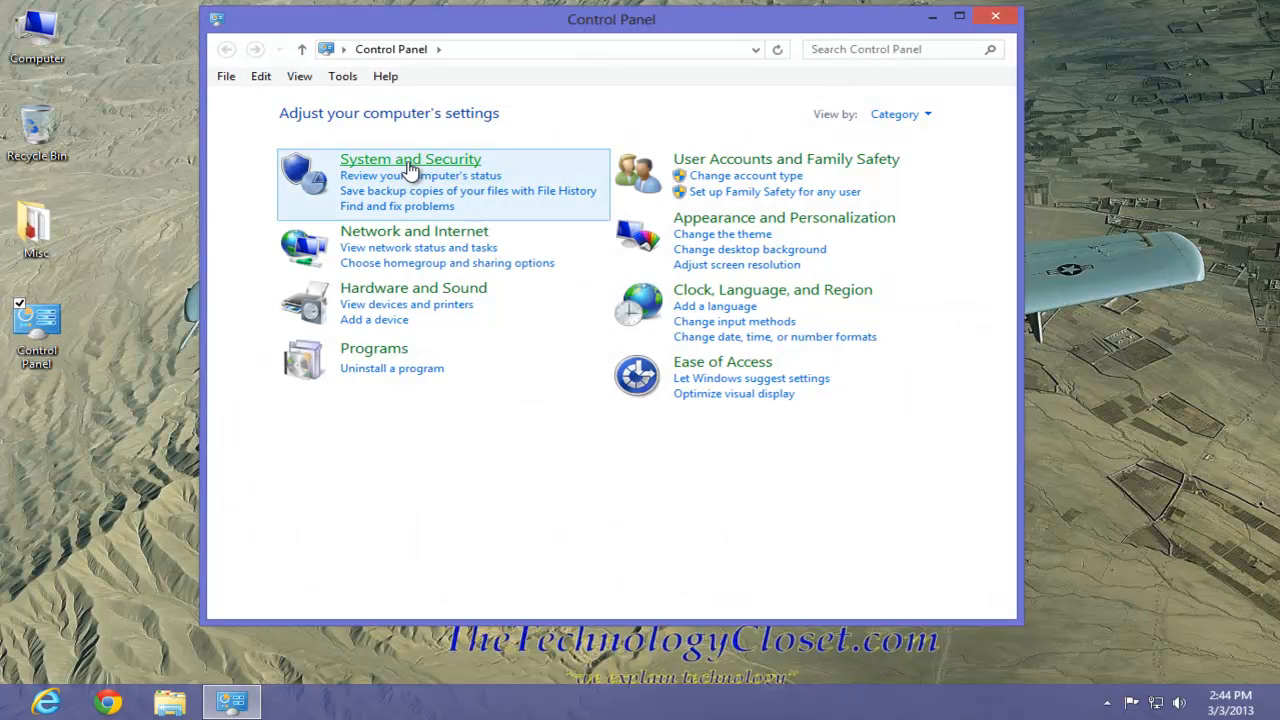
click(410, 165)
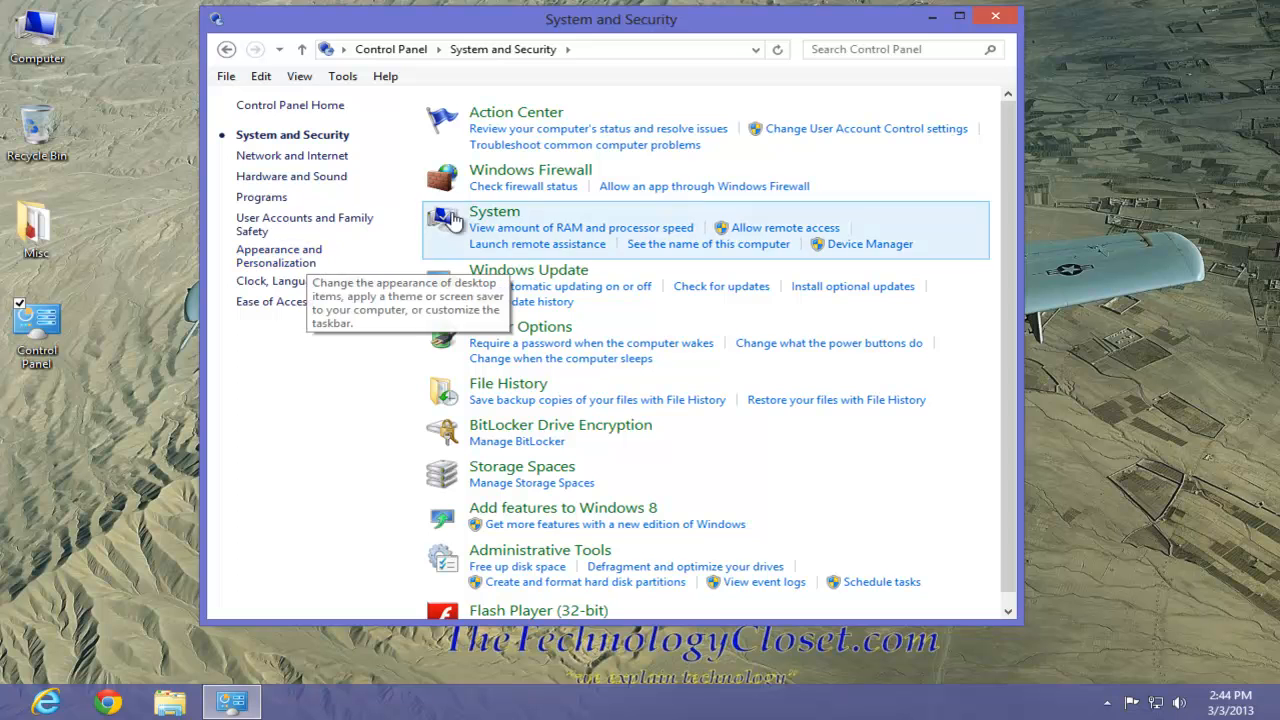
click(510, 174)
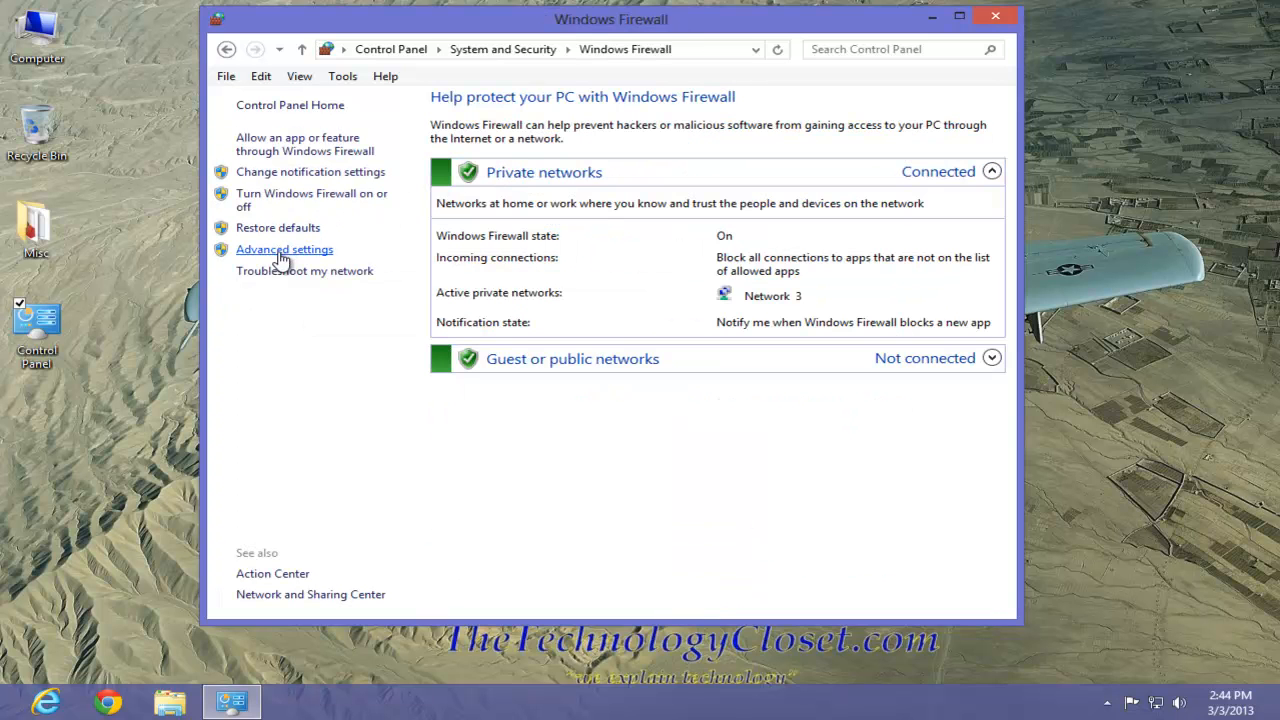
click(282, 252)
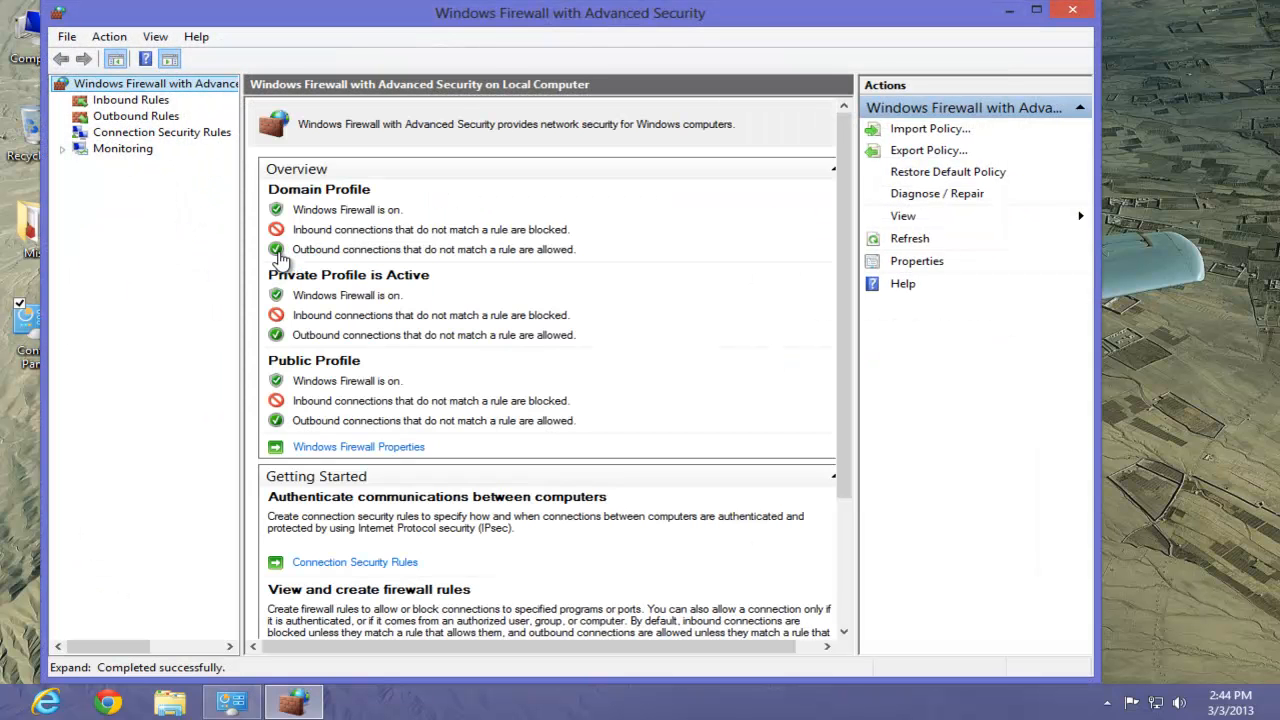
click(124, 117)
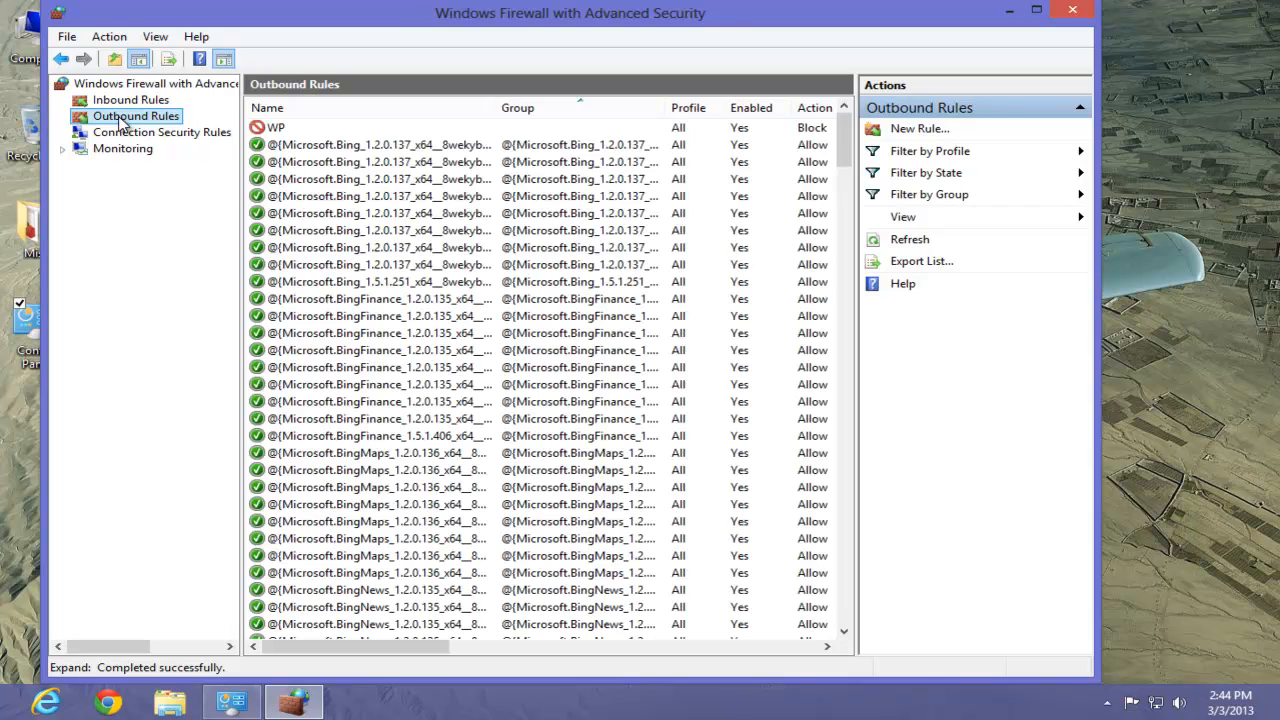
Delete the WP outbound rule, confirming the deletion, and close both firewall windows.
click(279, 130)
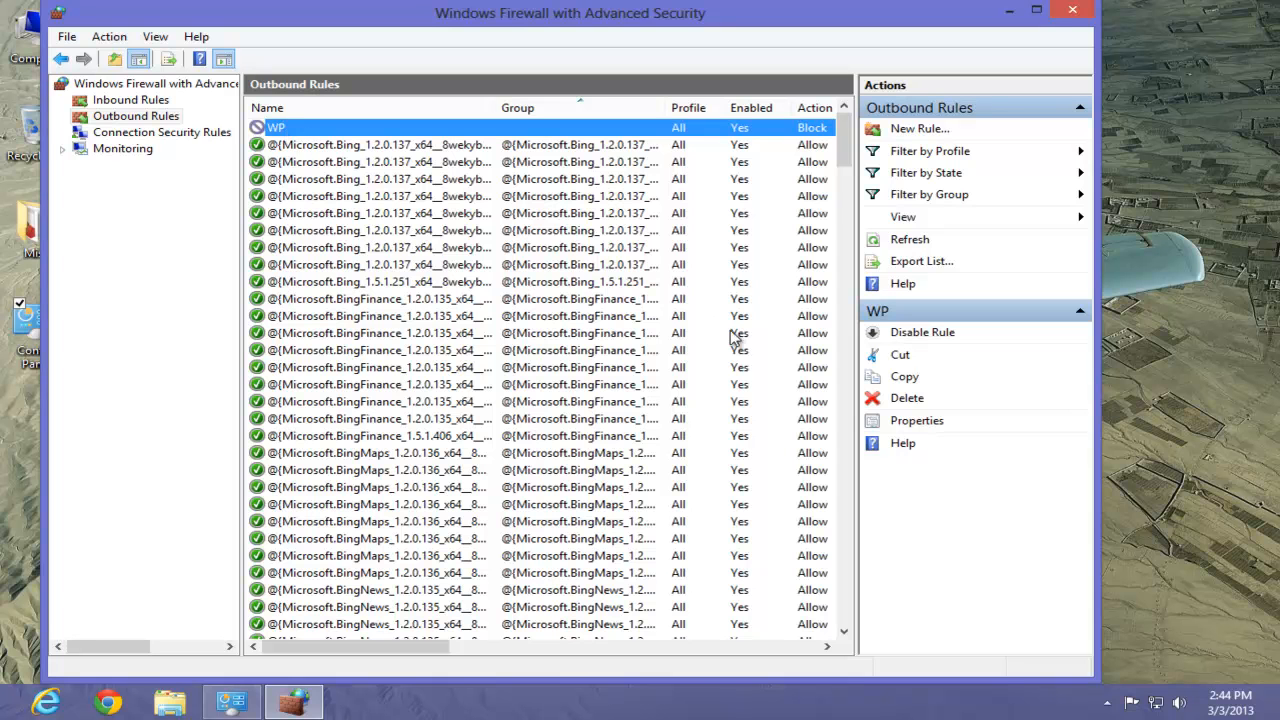
click(912, 400)
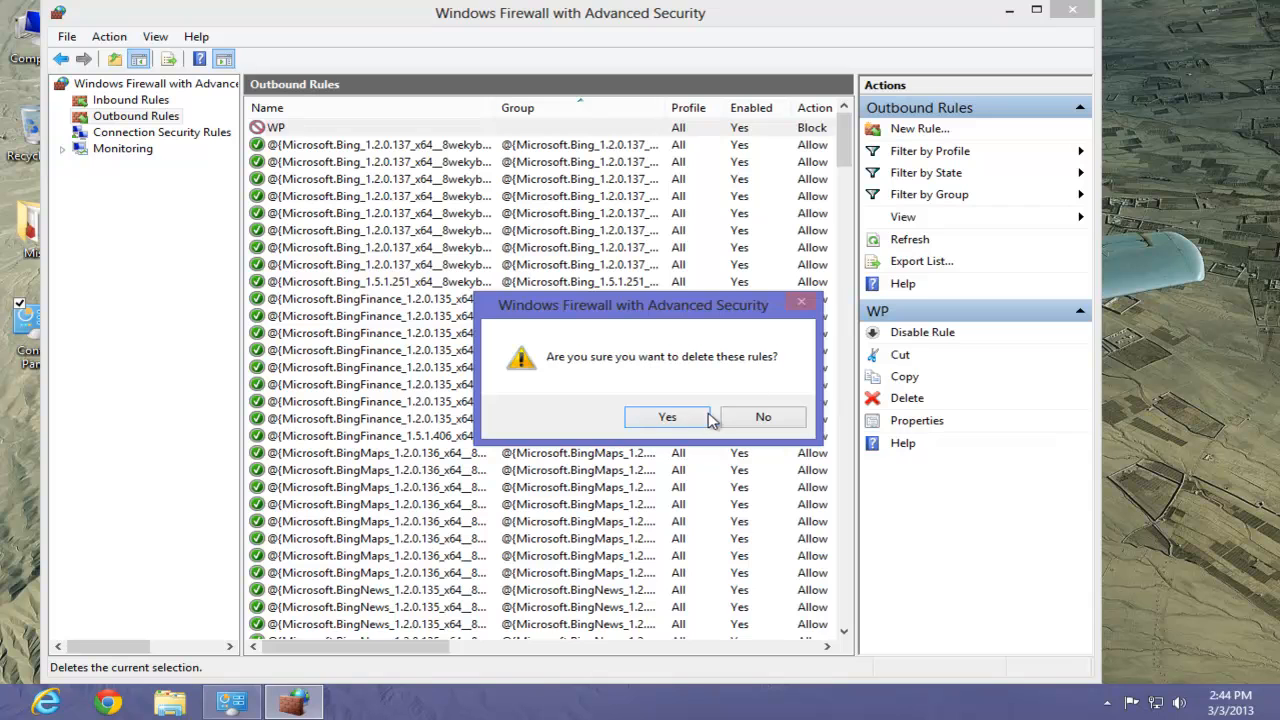
click(667, 417)
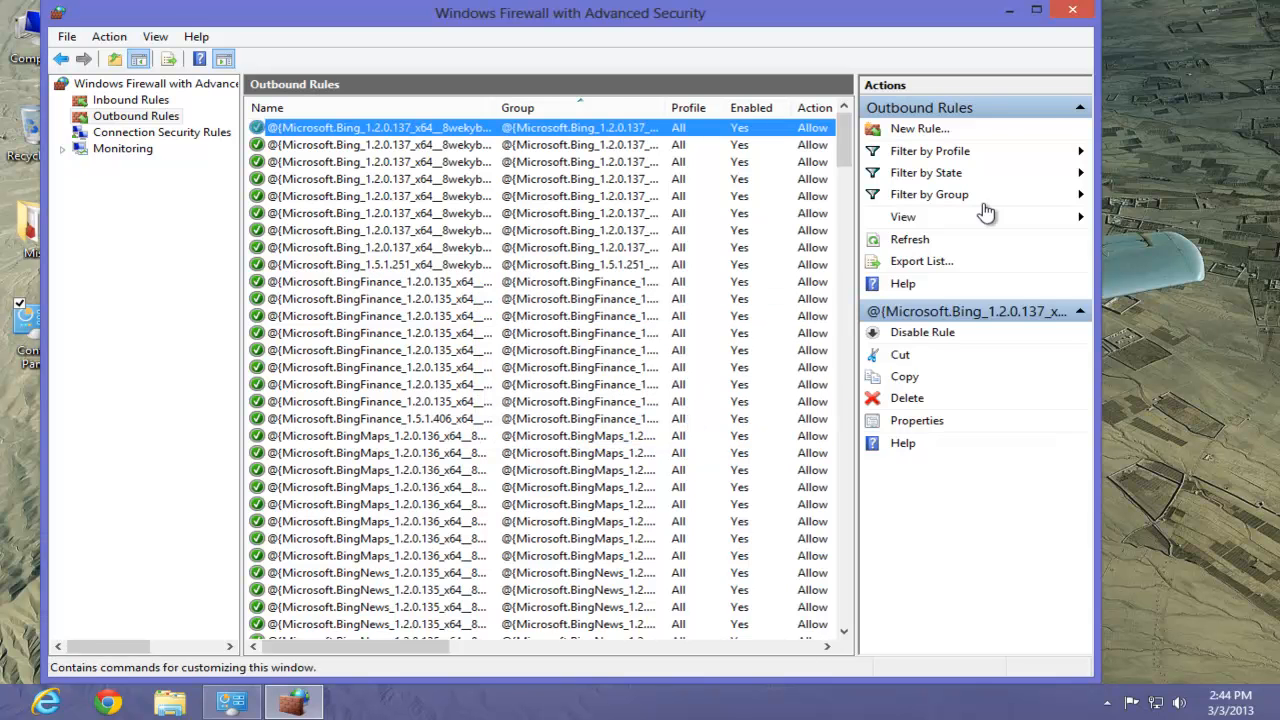
click(1077, 14)
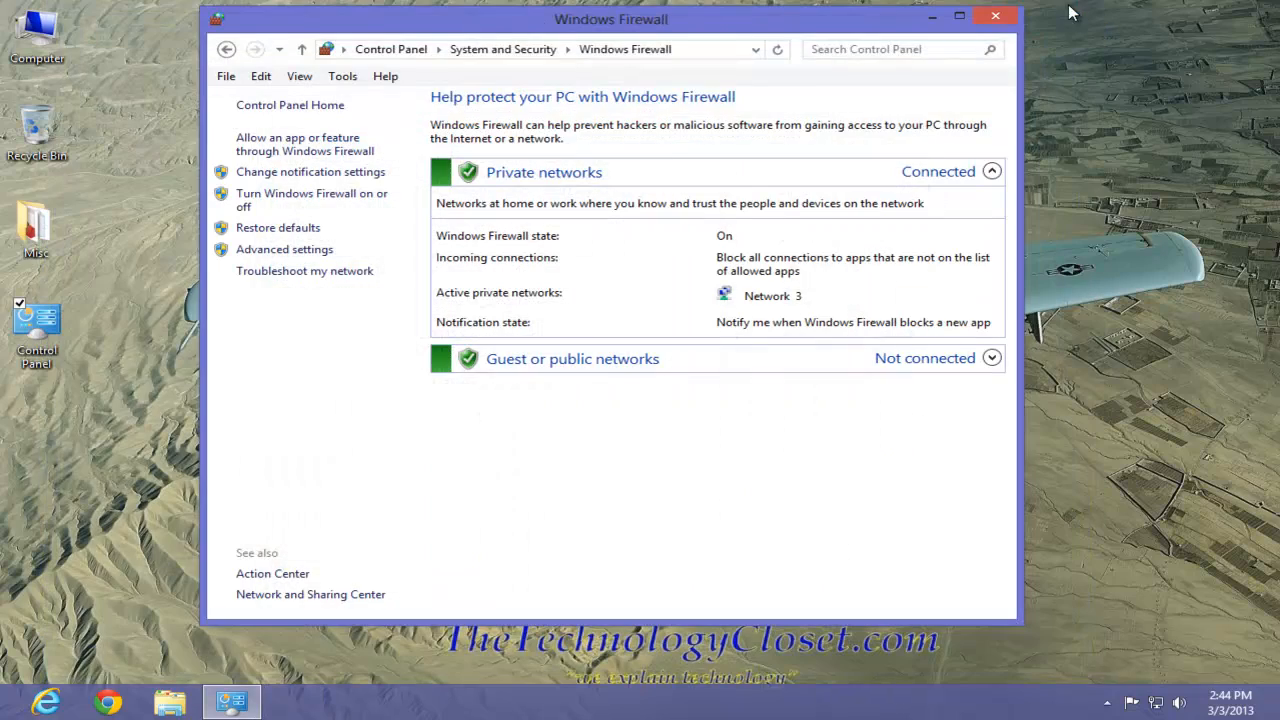
click(998, 20)
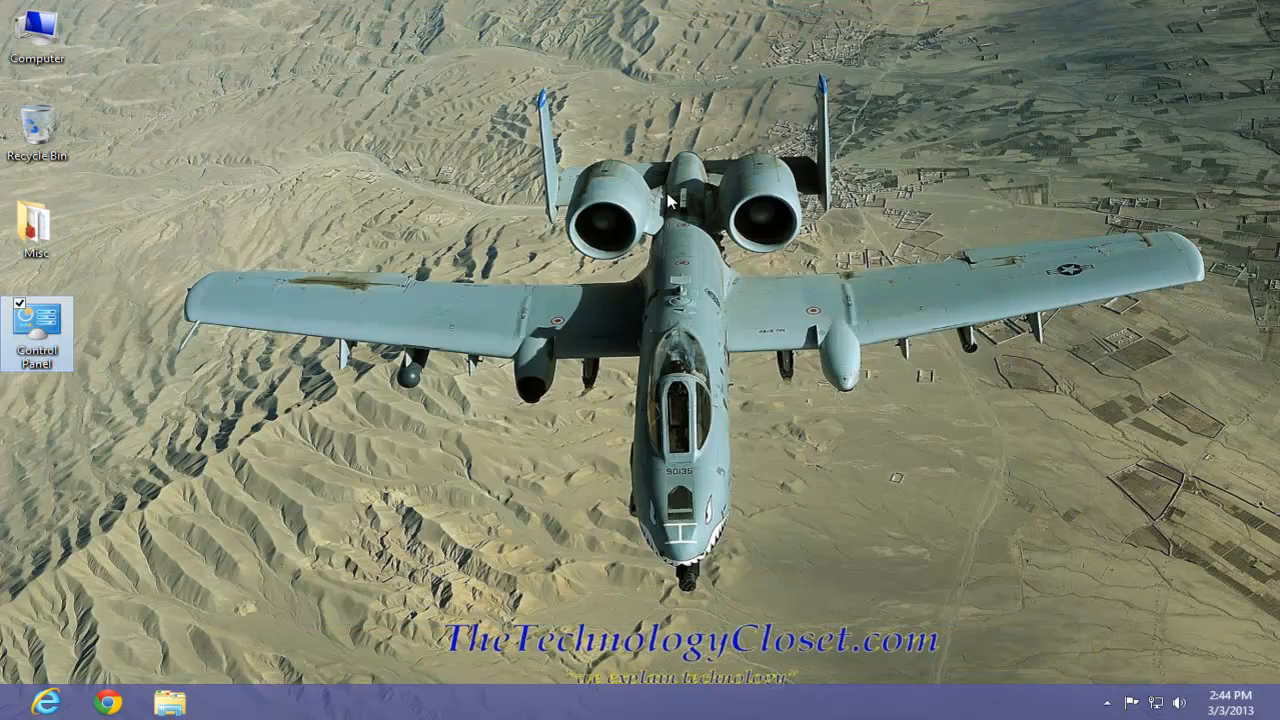
Launch Kingsoft Writer from the full apps list to check its Homepage for online content without the WP rule, and close it.
key(super)
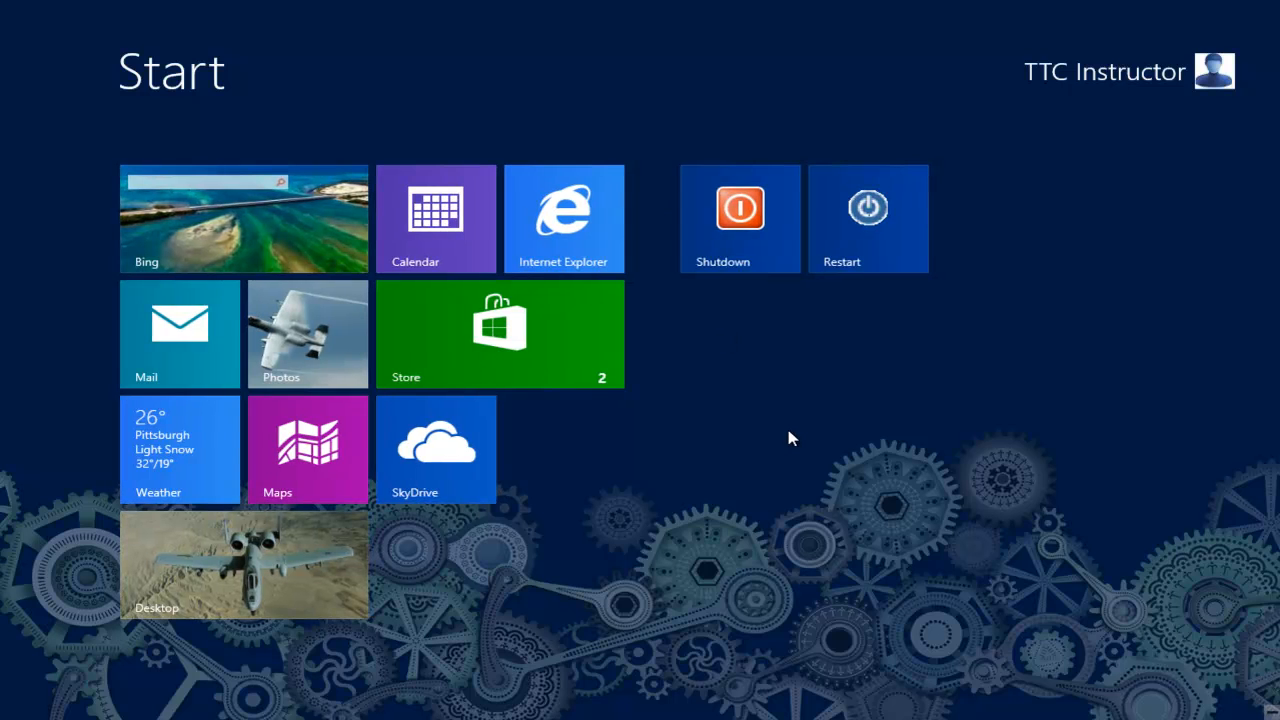
right_click(788, 432)
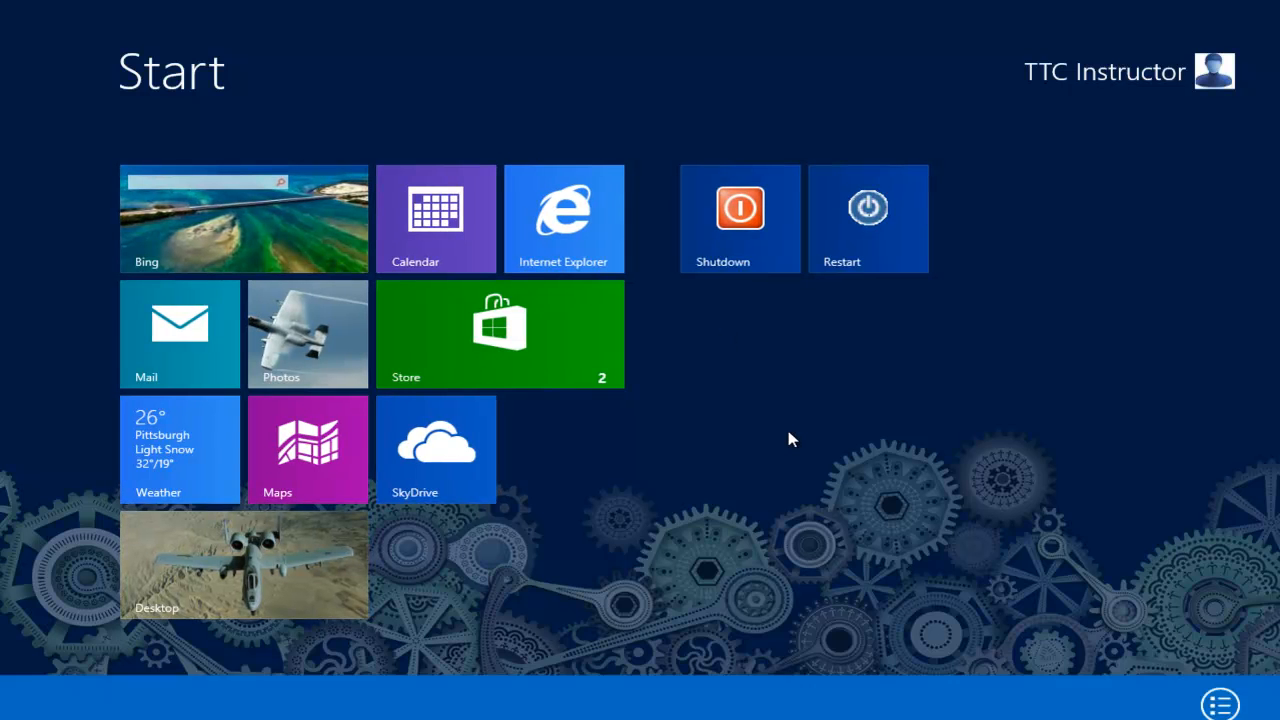
click(1219, 677)
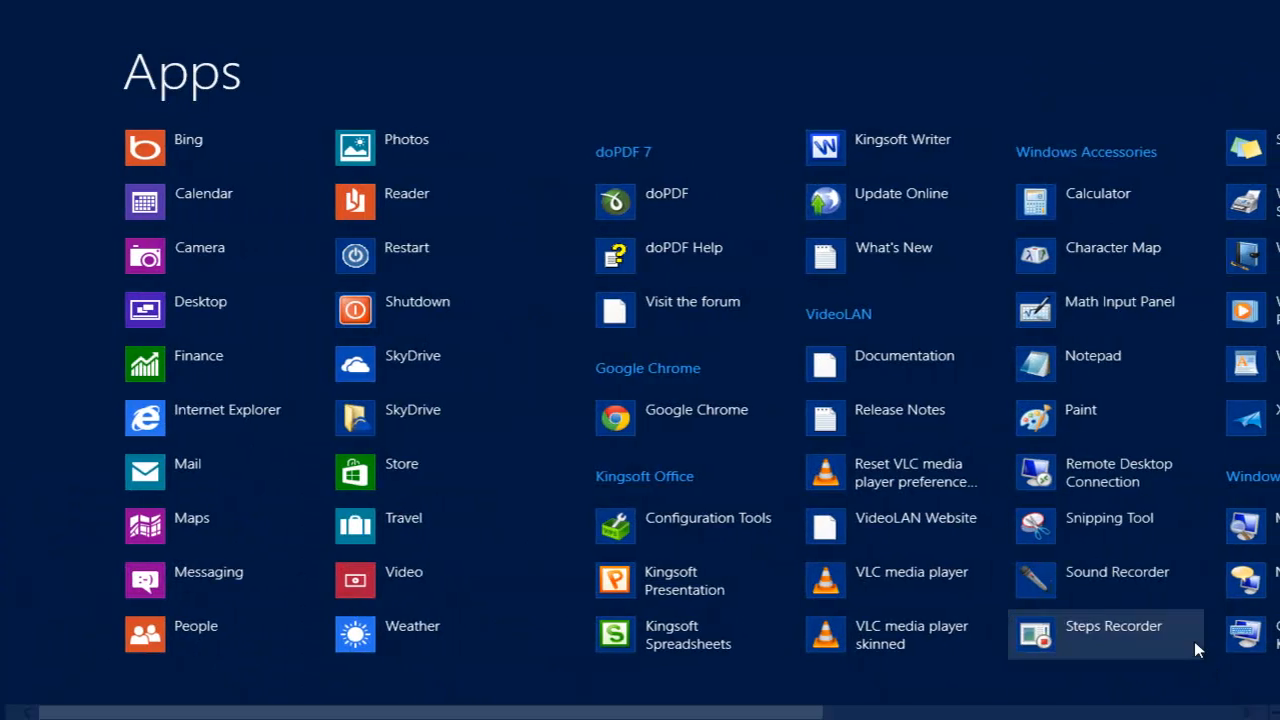
click(904, 145)
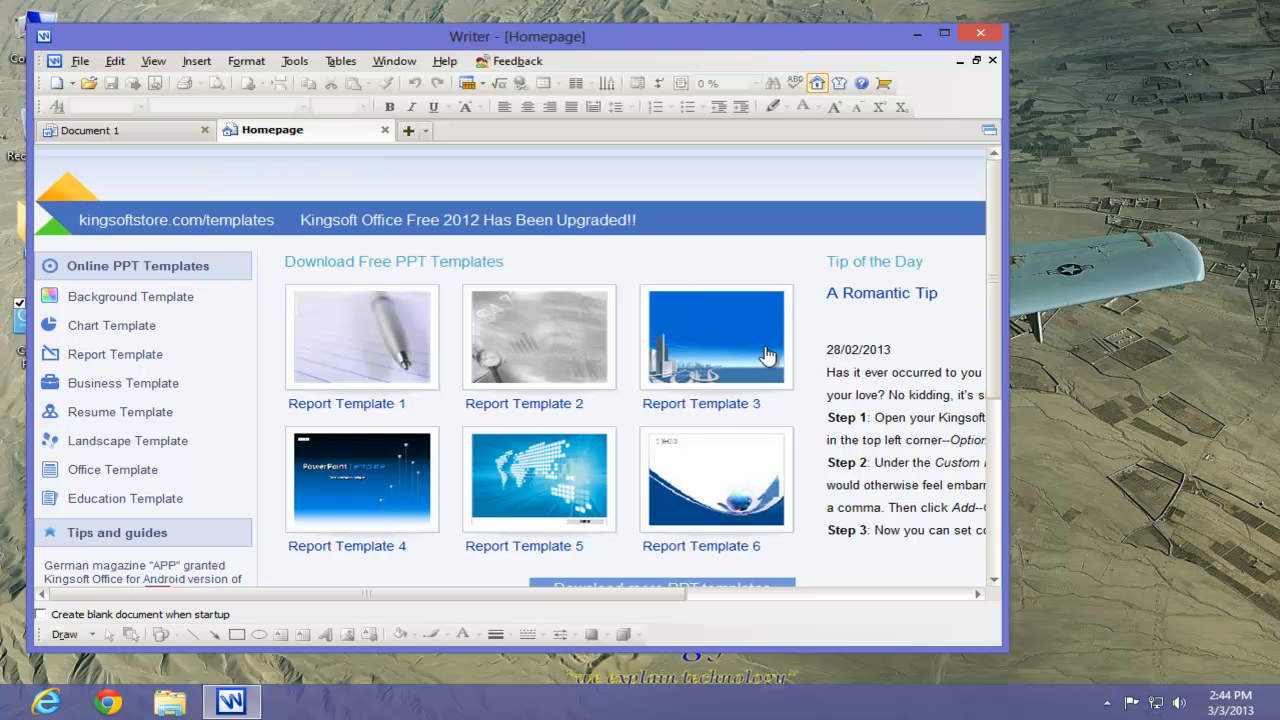
click(980, 33)
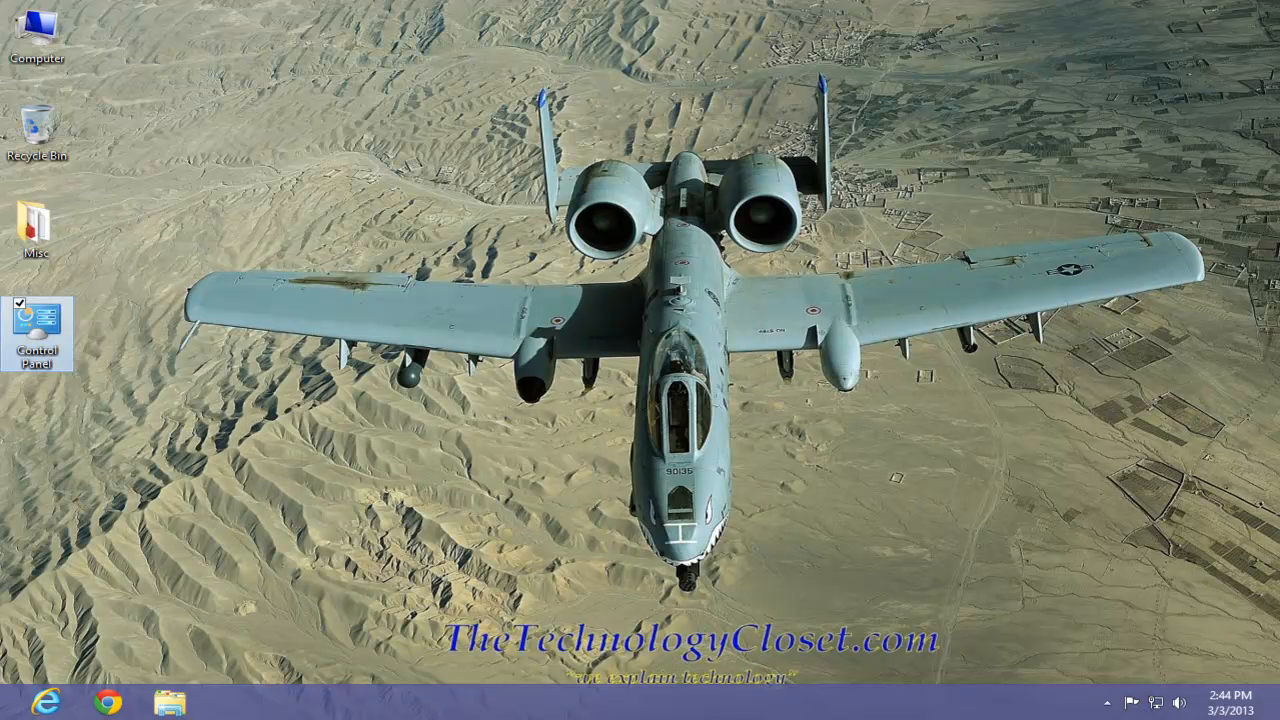